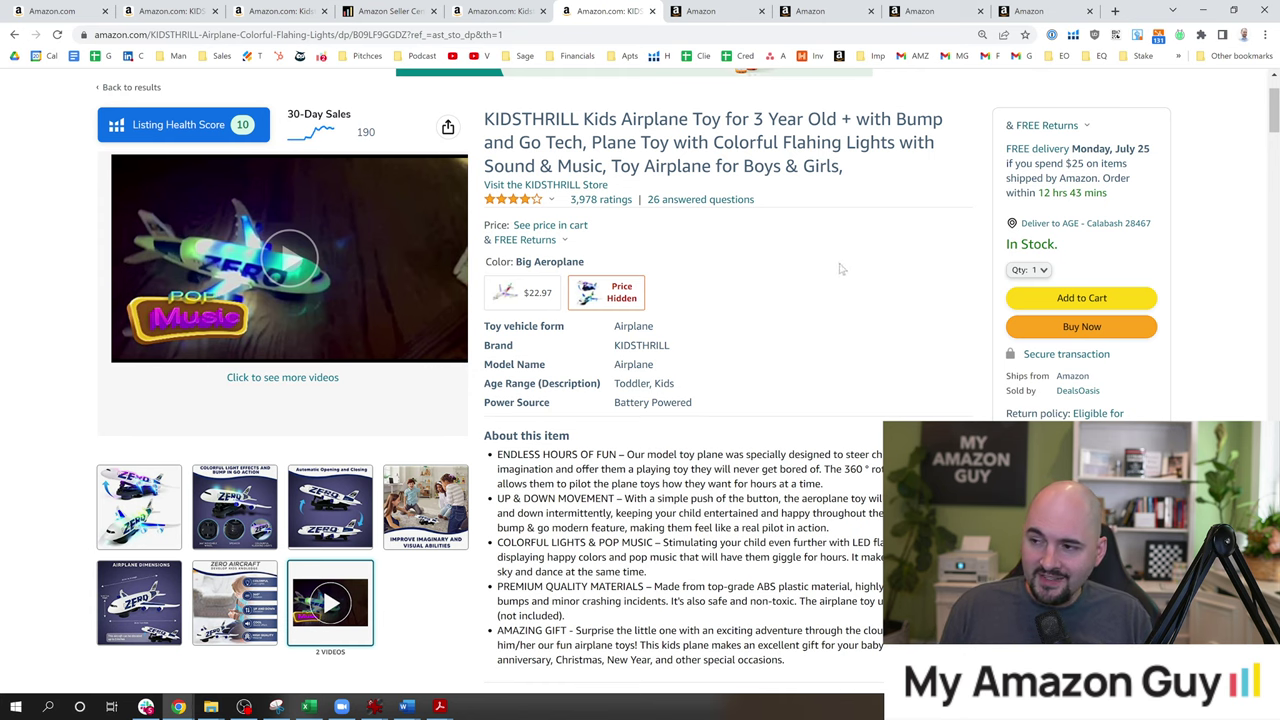
- Review the Your Minimum Price option in the Manage Inventory column display preferences and return to the inventory list
{"action": "left_click", "coordinate": [722, 10]}
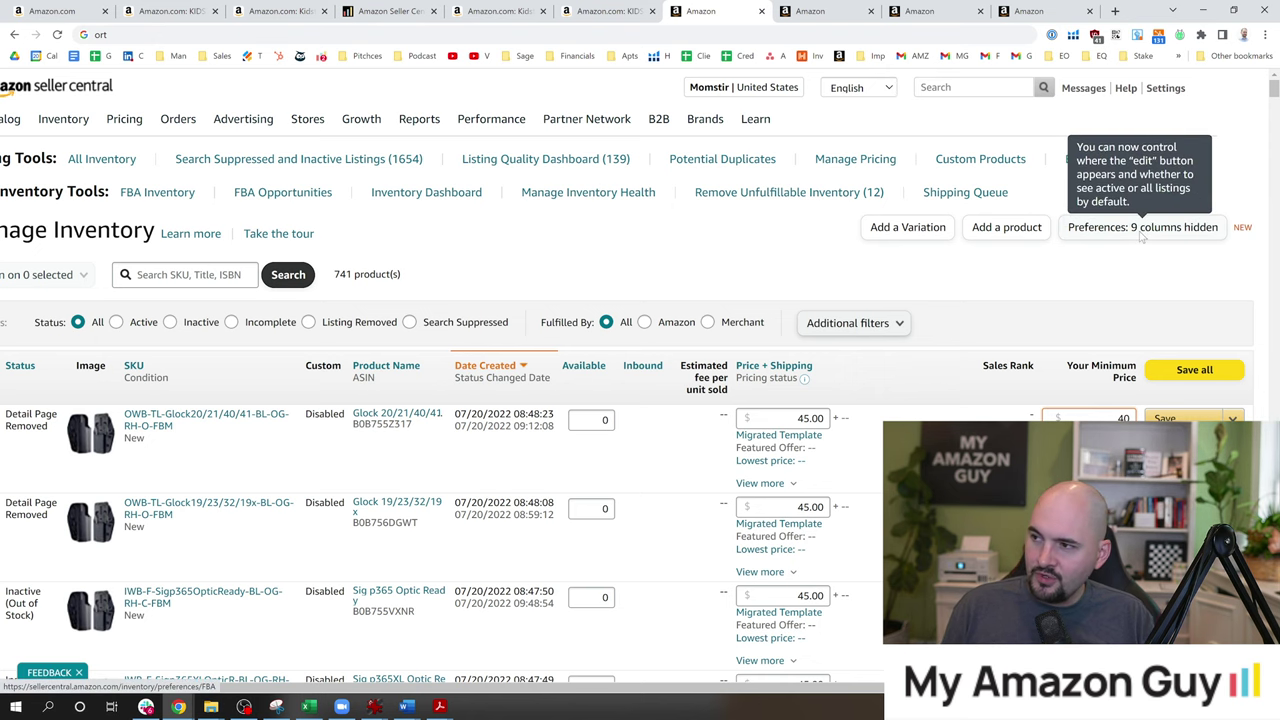
{"action": "left_click", "coordinate": [833, 11]}
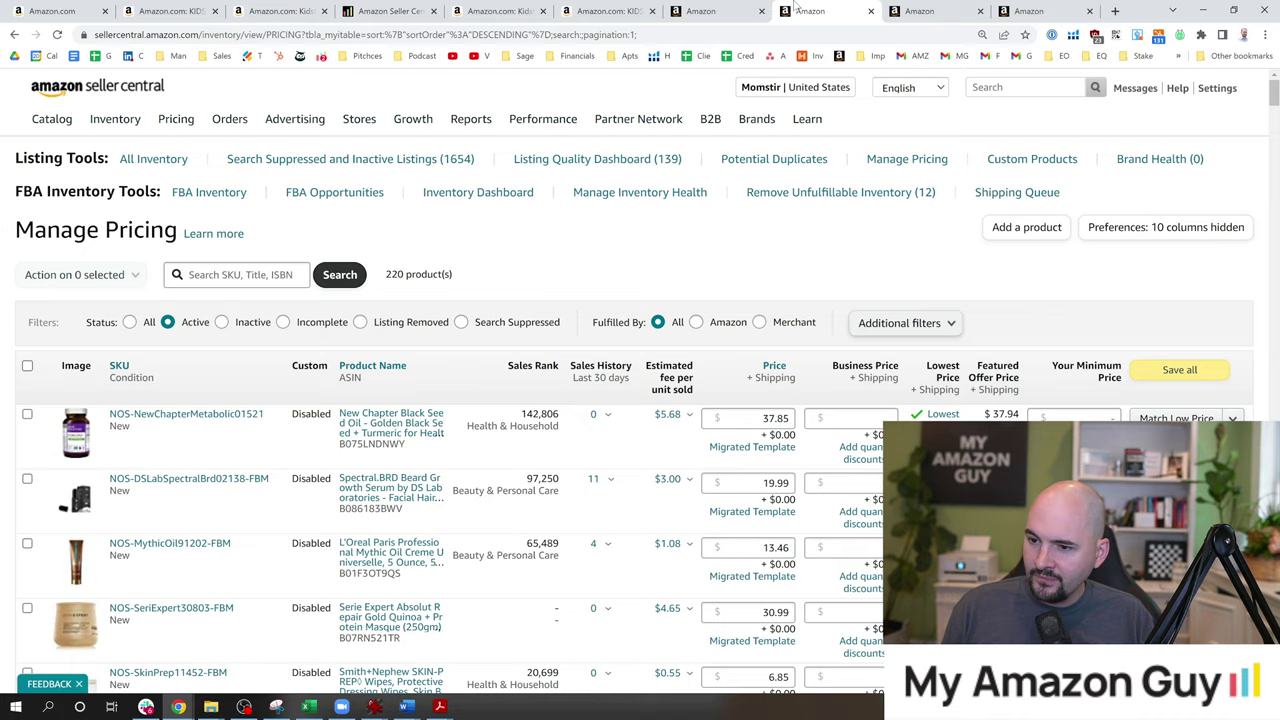
{"action": "left_click", "coordinate": [915, 11]}
{"action": "left_click", "coordinate": [1030, 11]}
{"action": "left_click", "coordinate": [705, 11]}
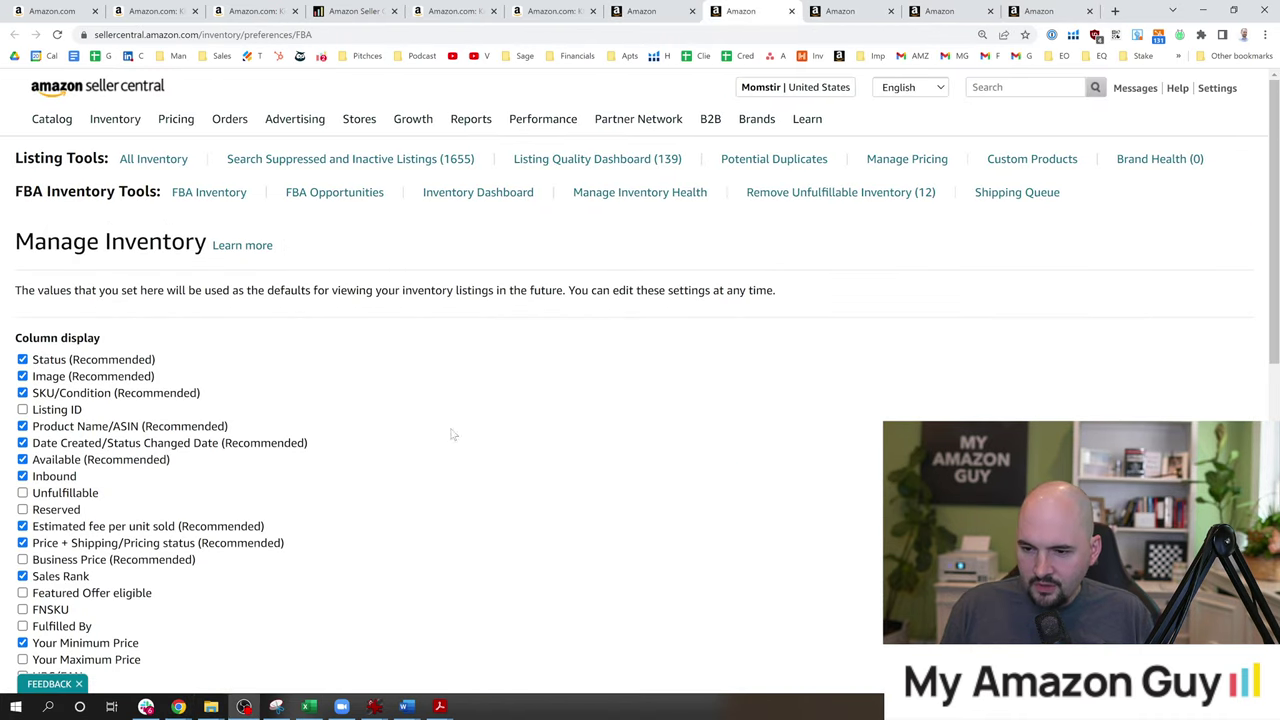
{"action": "scroll", "coordinate": [369, 471], "scroll_direction": "down", "scroll_amount": 1}
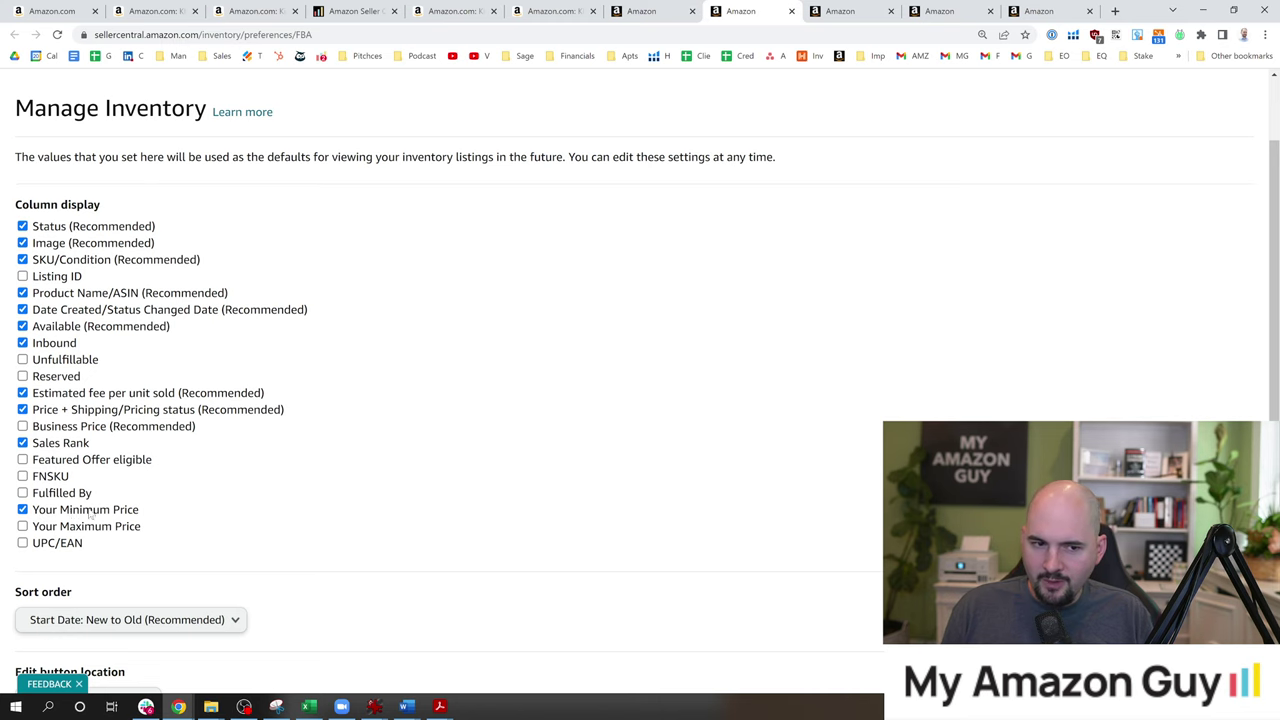
{"action": "left_click", "coordinate": [655, 10]}
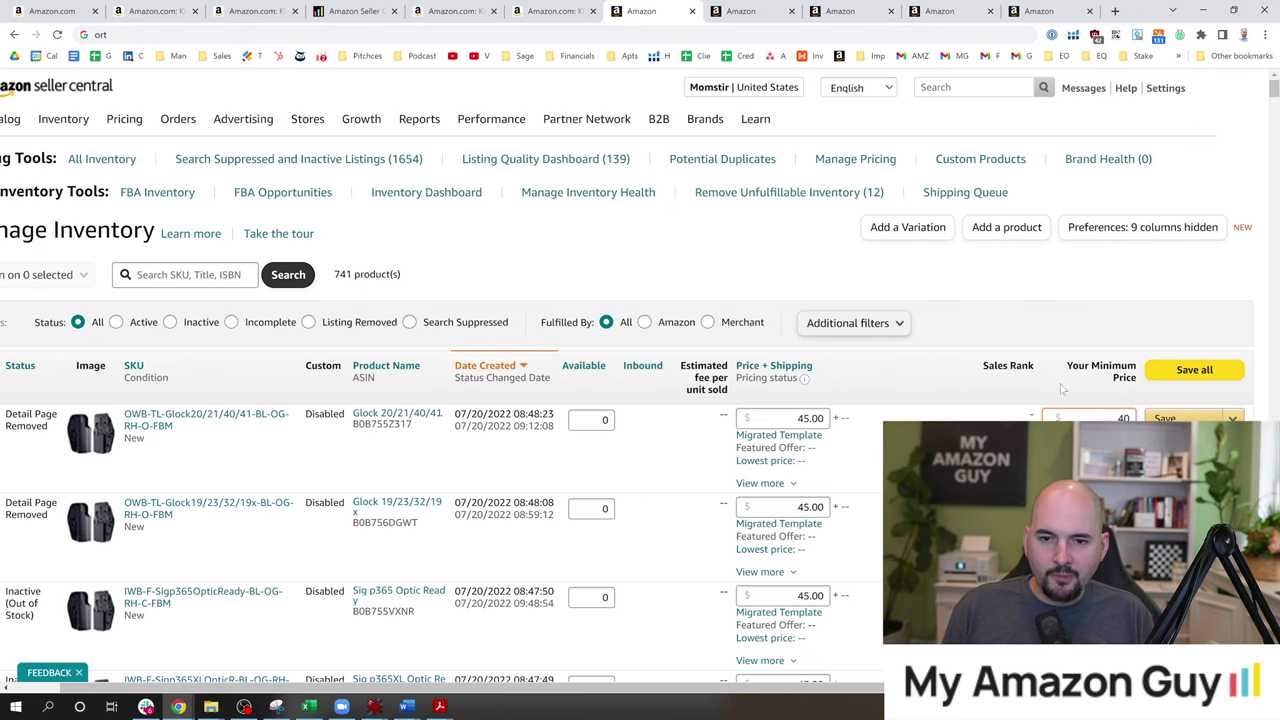
- Set the minimum price of the Glock 20/21/40/41 listing to 46 and compare it with the listing's price
{"action": "scroll", "coordinate": [1063, 390], "scroll_direction": "down", "scroll_amount": 1}
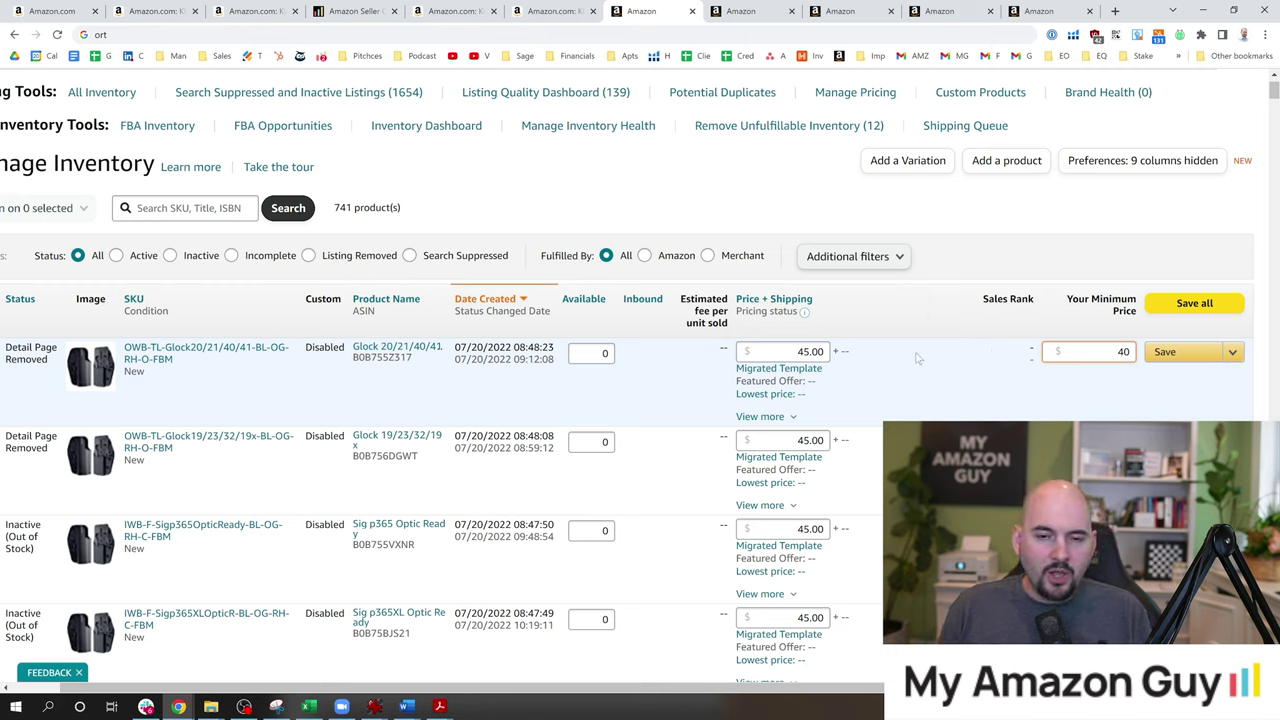
{"action": "left_click_drag", "start_coordinate": [1126, 351], "coordinate": [1118, 351]}
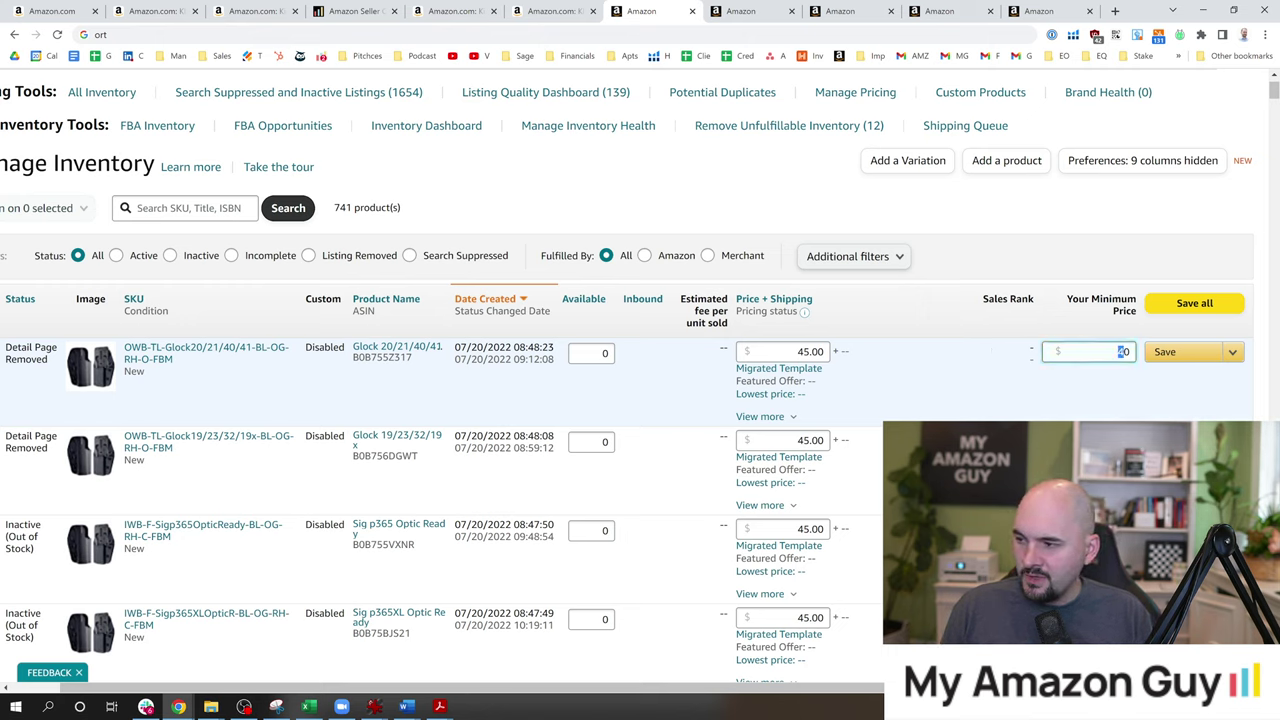
{"action": "key", "text": "BackSpace"}
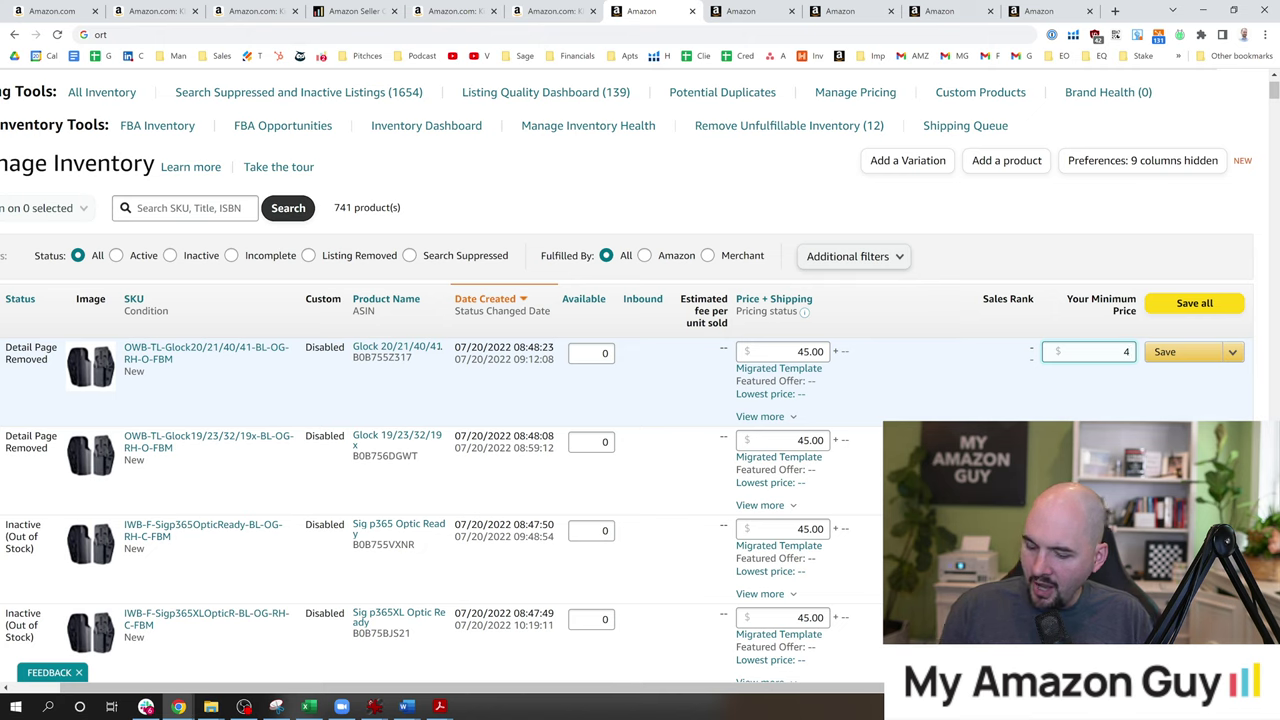
{"action": "type", "text": "46"}
{"action": "mouse_move", "coordinate": [808, 325]}
{"action": "double_click", "coordinate": [810, 351]}
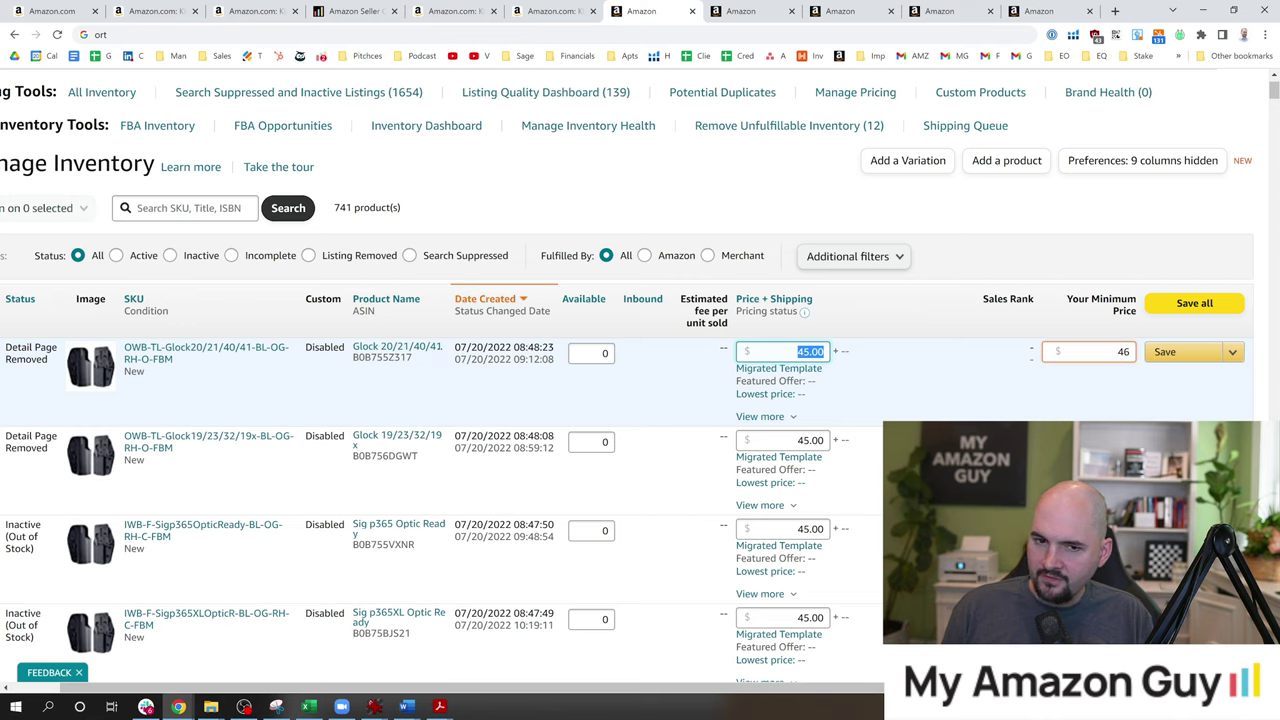
{"action": "double_click", "coordinate": [1123, 351]}
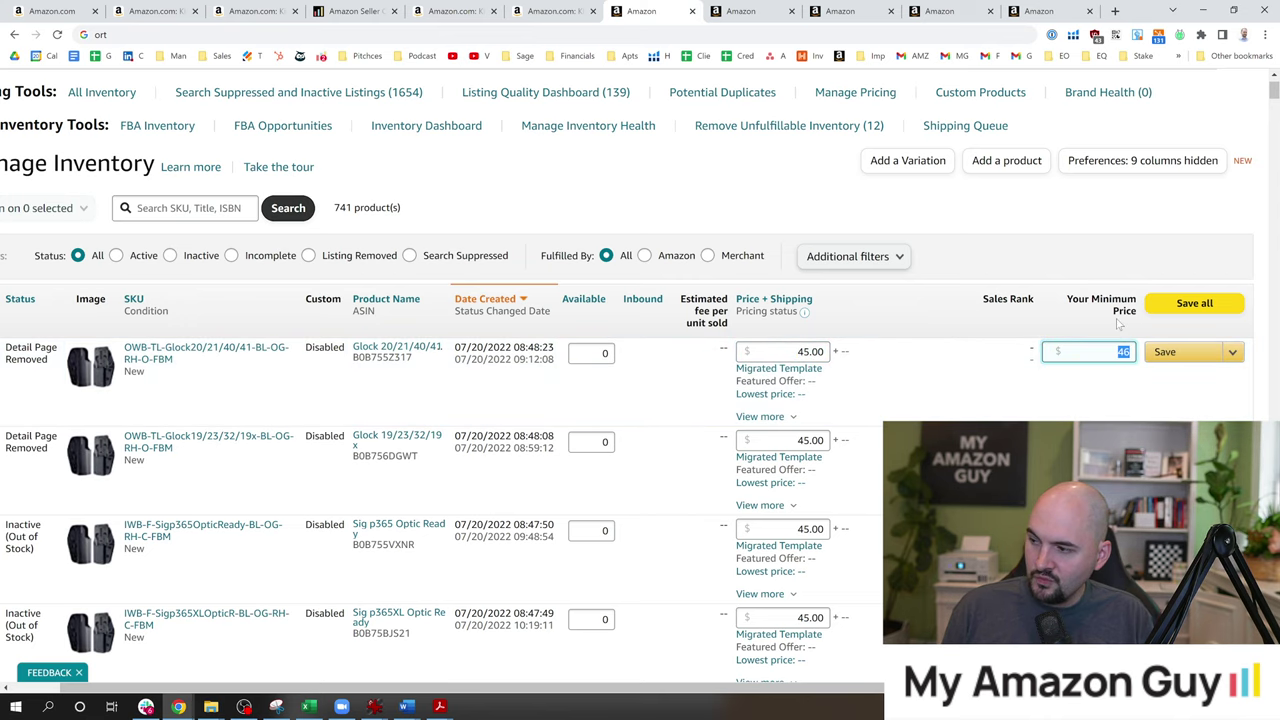
{"action": "left_click", "coordinate": [949, 236]}
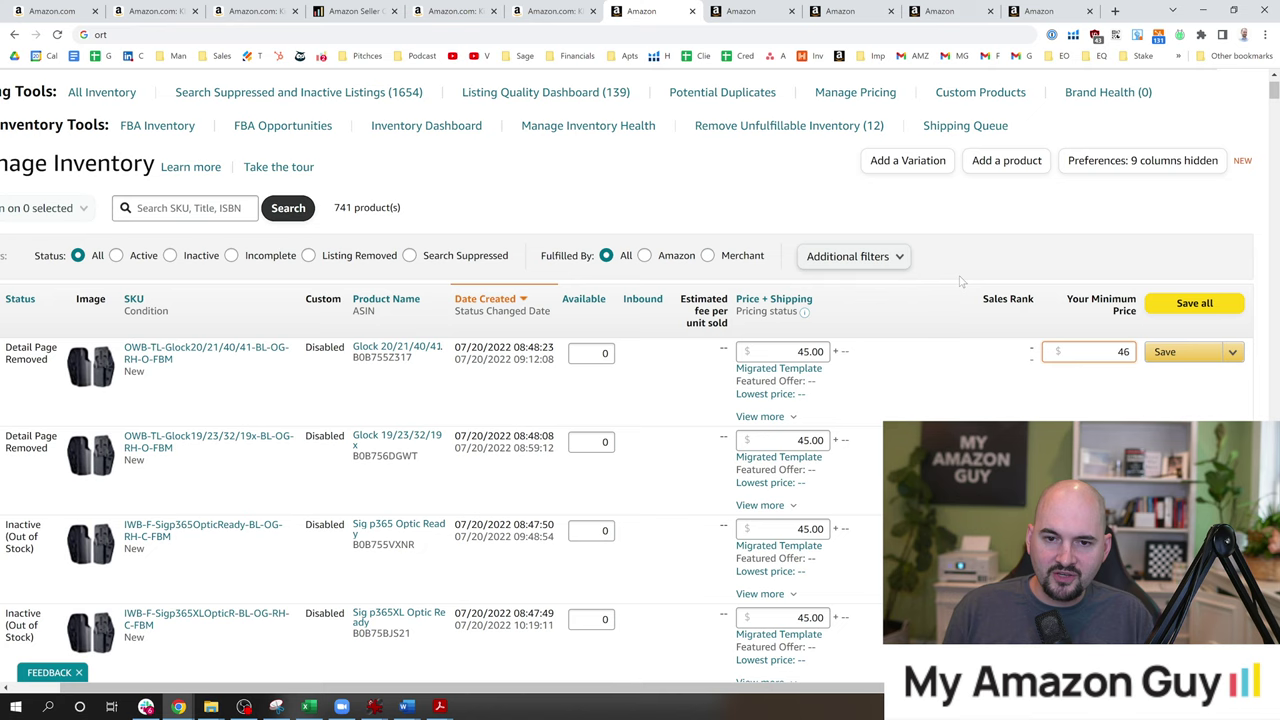
- Set the minimum price of the Glock 20/21/40/41 listing to 40 and check it against the listing's price
{"action": "double_click", "coordinate": [1120, 352]}
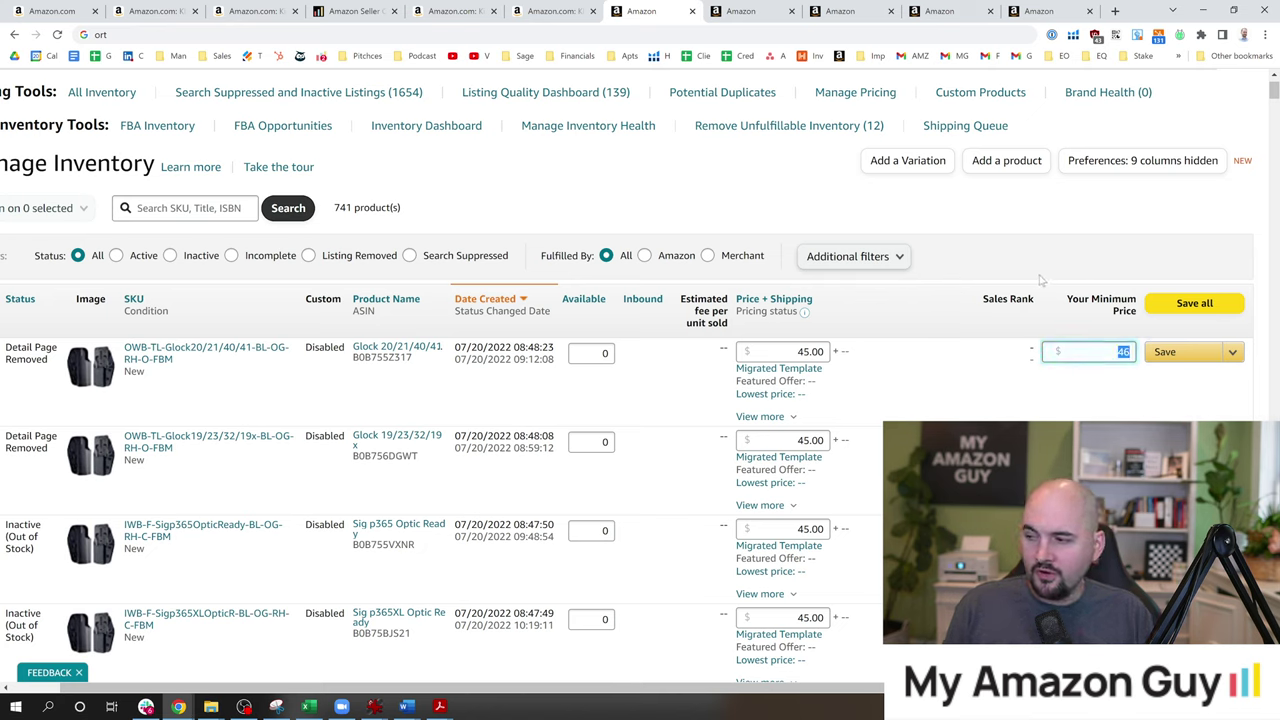
{"action": "type", "text": "40"}
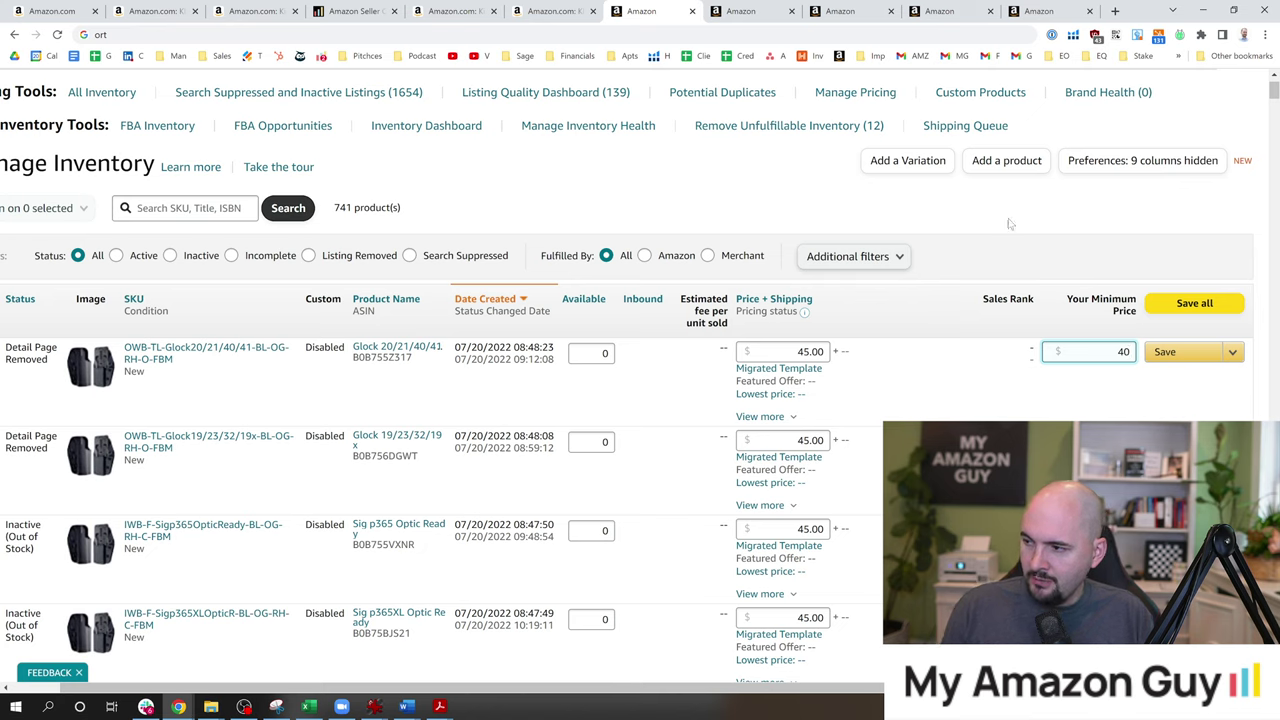
{"action": "left_click", "coordinate": [1010, 224]}
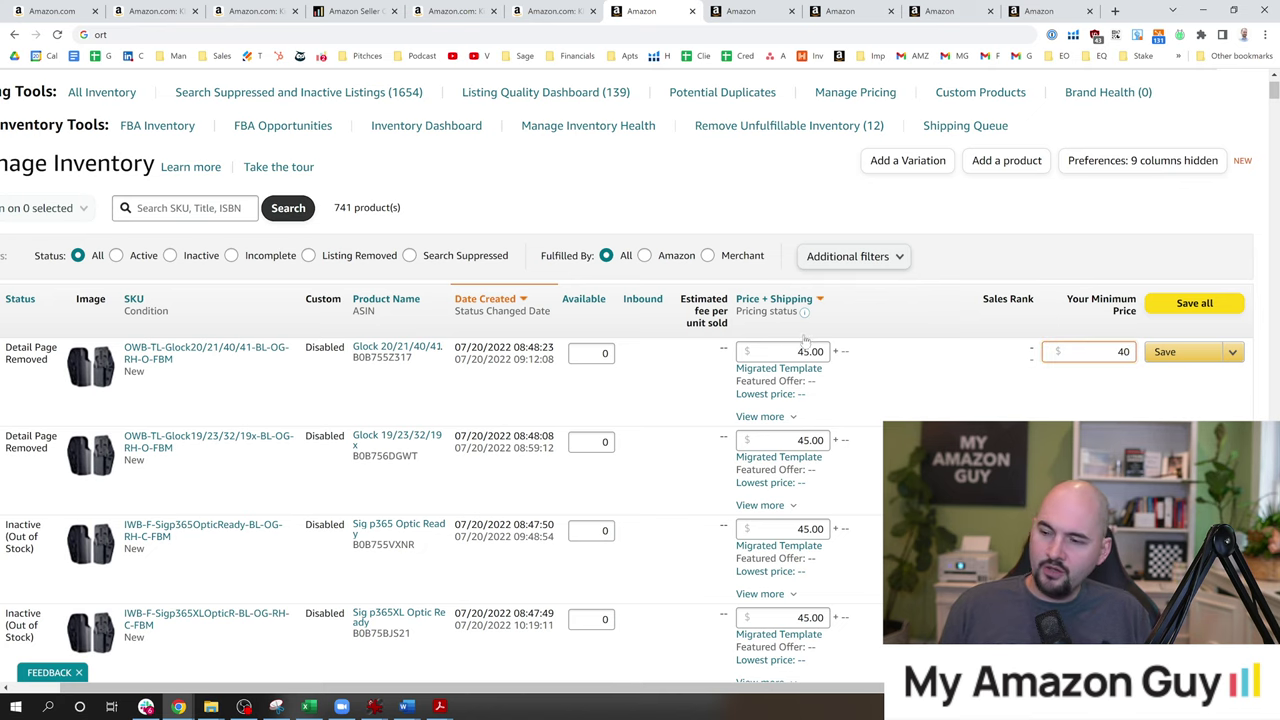
{"action": "left_click", "coordinate": [797, 352]}
{"action": "double_click", "coordinate": [800, 352]}
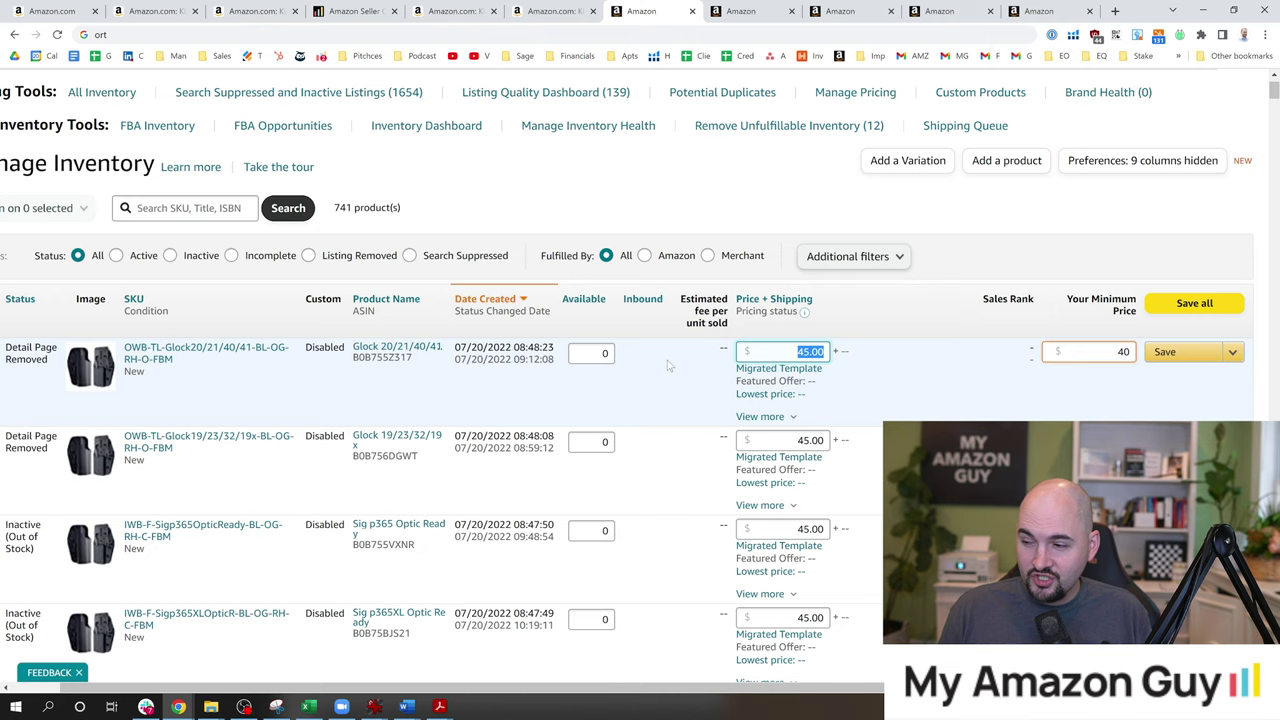
{"action": "left_click", "coordinate": [815, 351]}
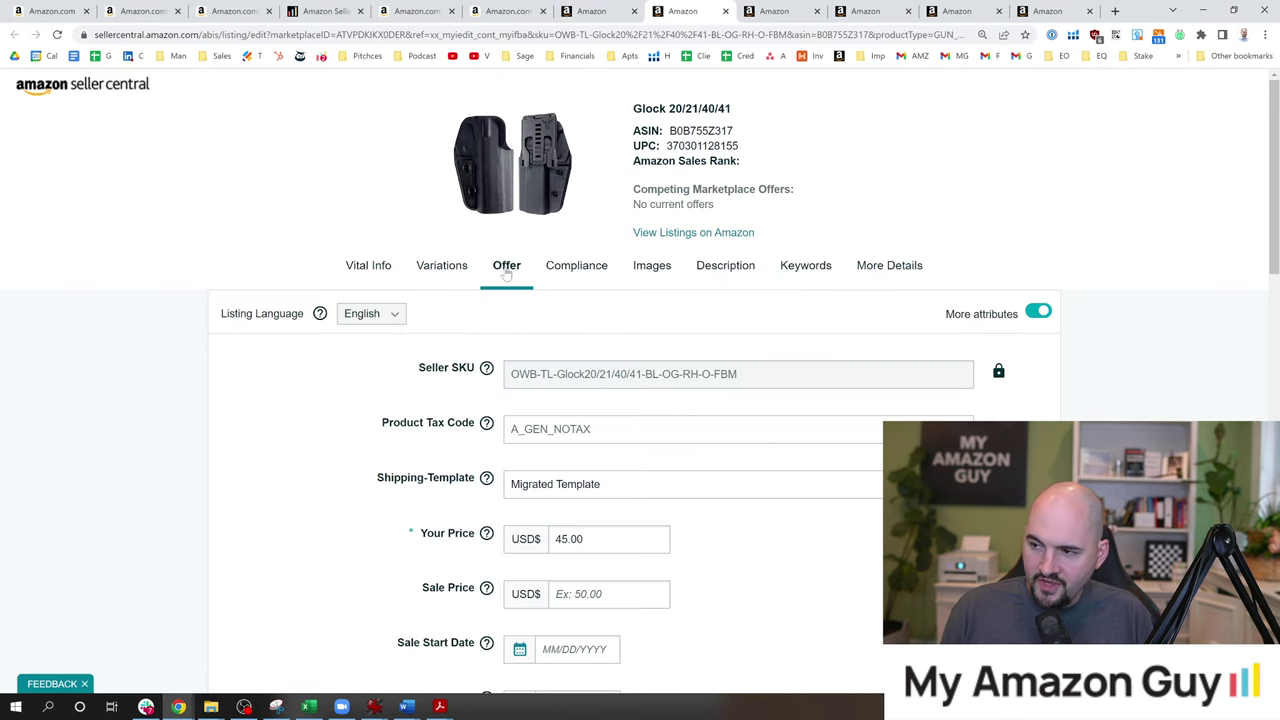
- Enter a sale price of USD 39 in the Glock 20/21/40/41 listing's offer details and compare it with Your Price
{"action": "scroll", "coordinate": [550, 310], "scroll_direction": "down", "scroll_amount": 2}
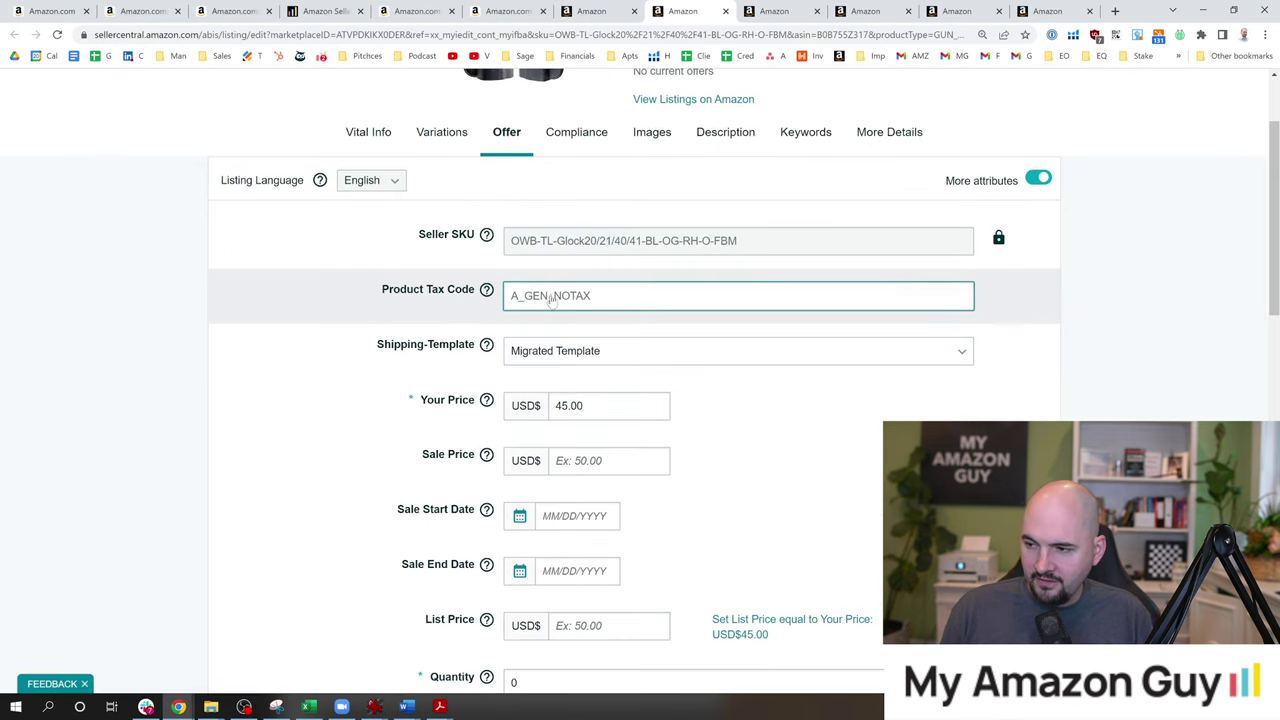
{"action": "scroll", "coordinate": [550, 300], "scroll_direction": "down", "scroll_amount": 1}
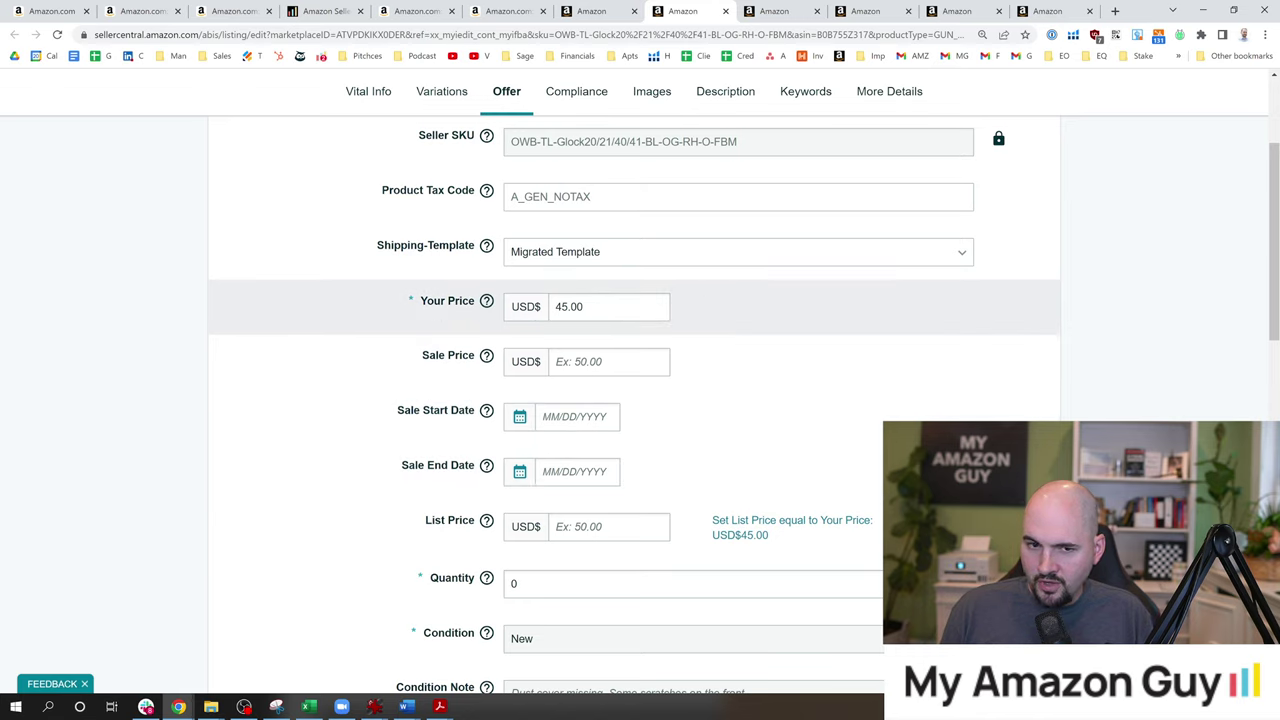
{"action": "left_click", "coordinate": [608, 361]}
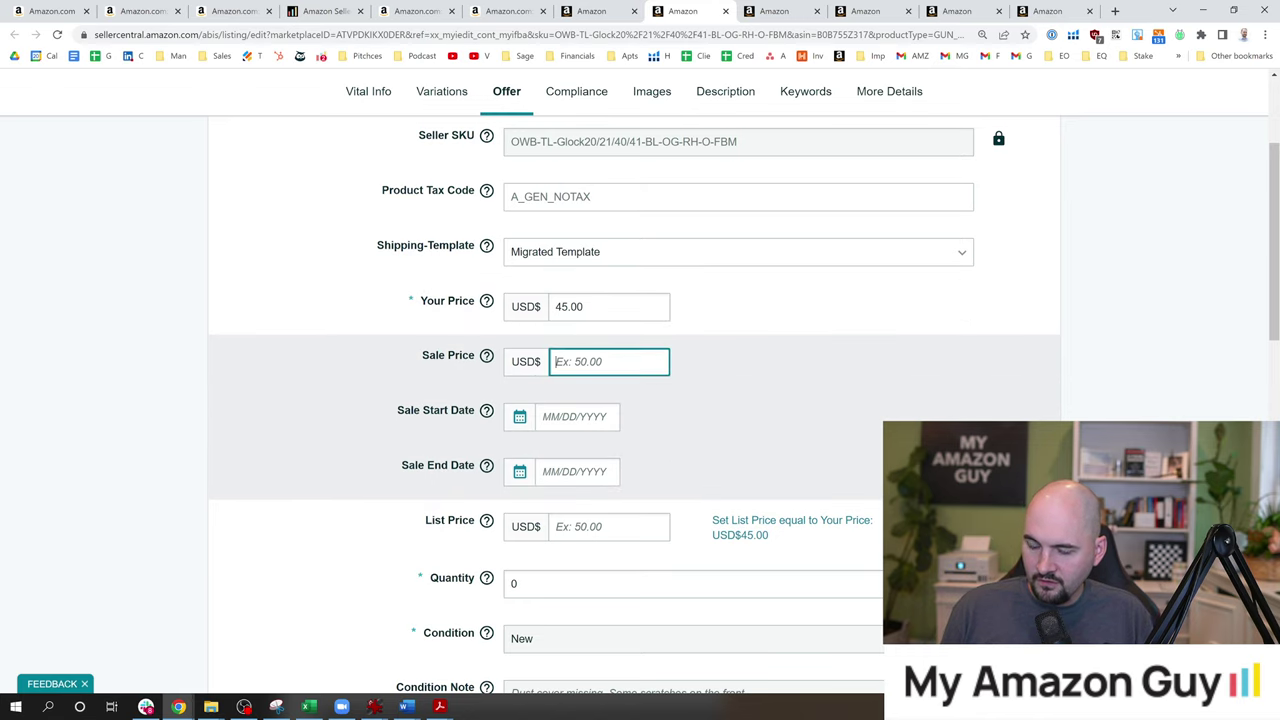
{"action": "type", "text": "39"}
{"action": "left_click", "coordinate": [720, 363]}
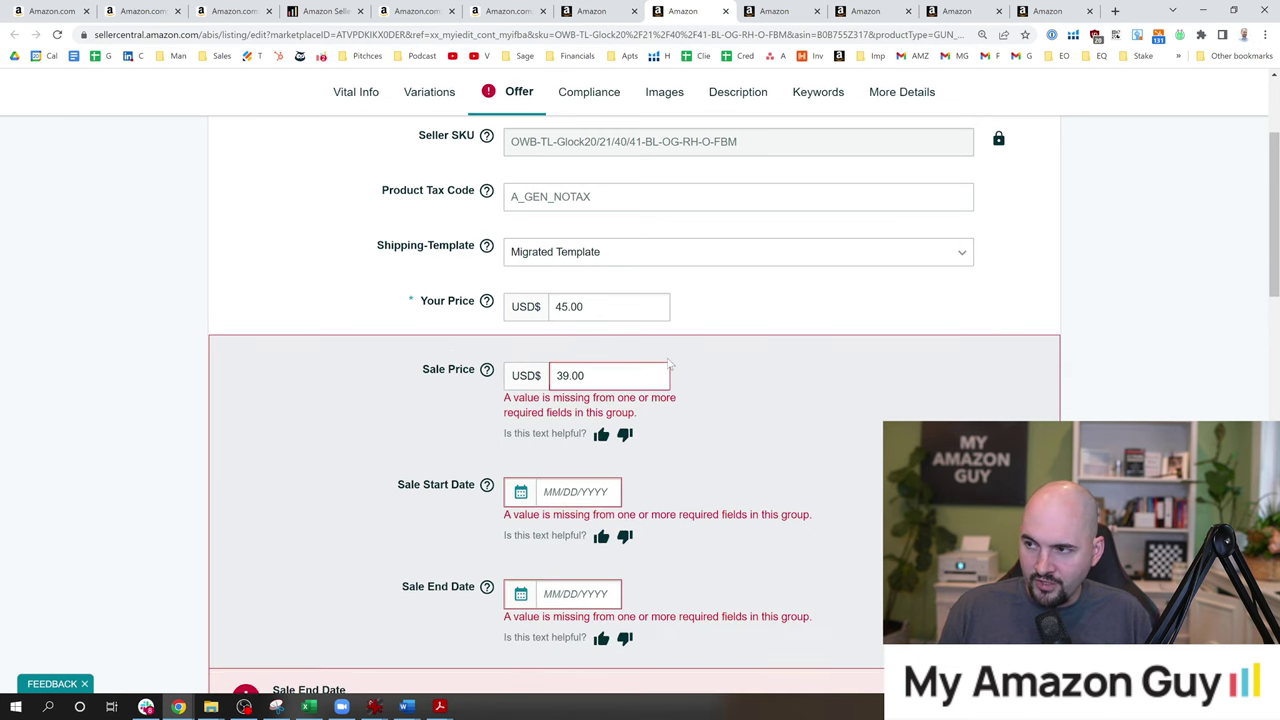
{"action": "left_click", "coordinate": [605, 309]}
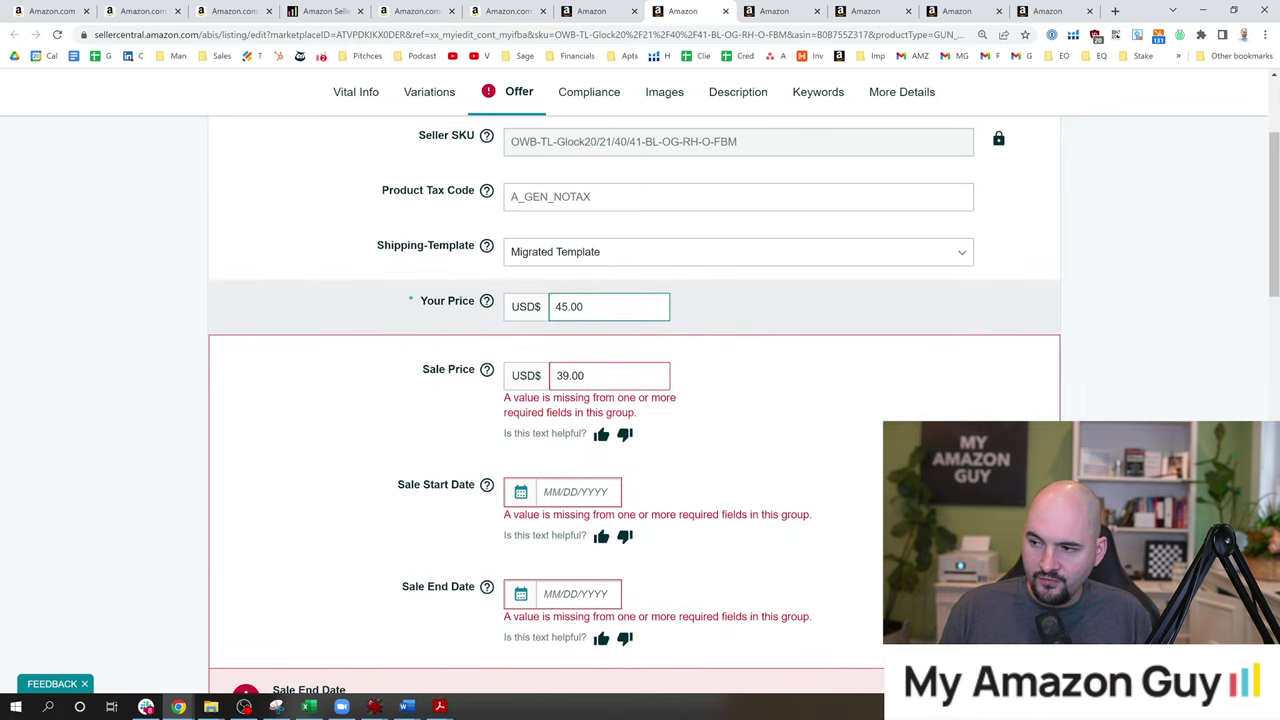
{"action": "left_click", "coordinate": [705, 325]}
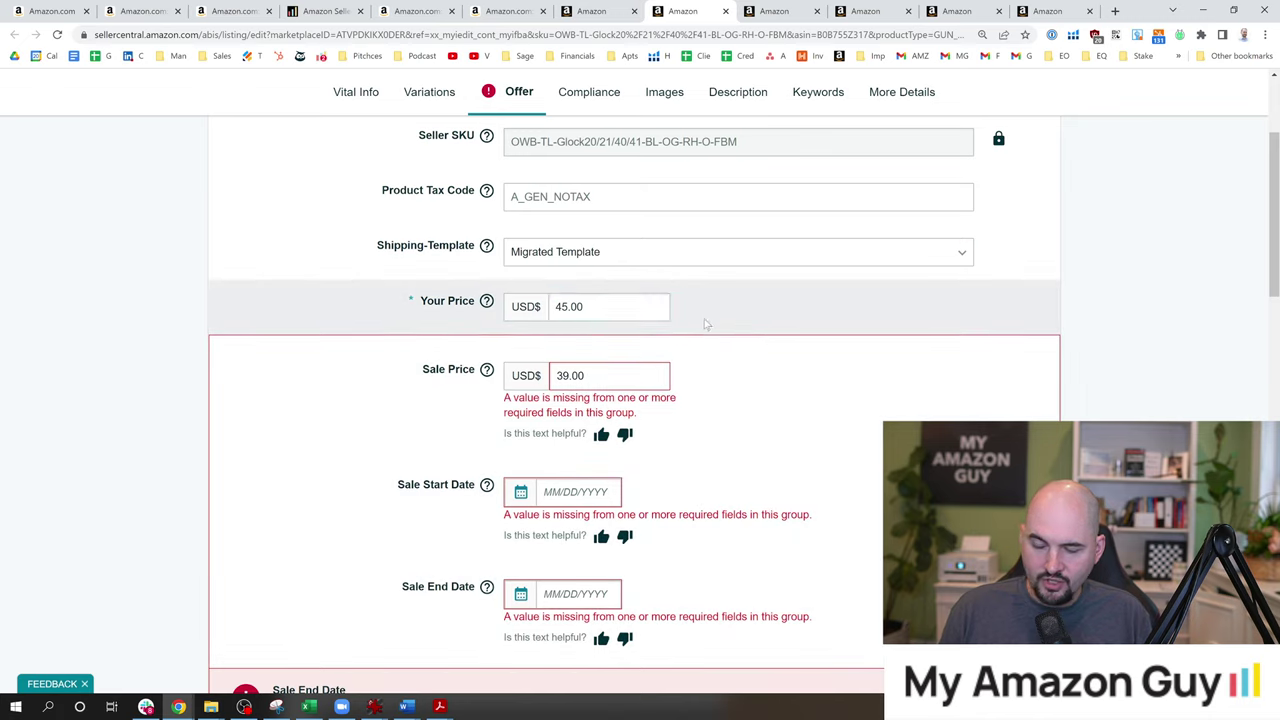
{"action": "left_click", "coordinate": [600, 376]}
{"action": "double_click", "coordinate": [570, 376]}
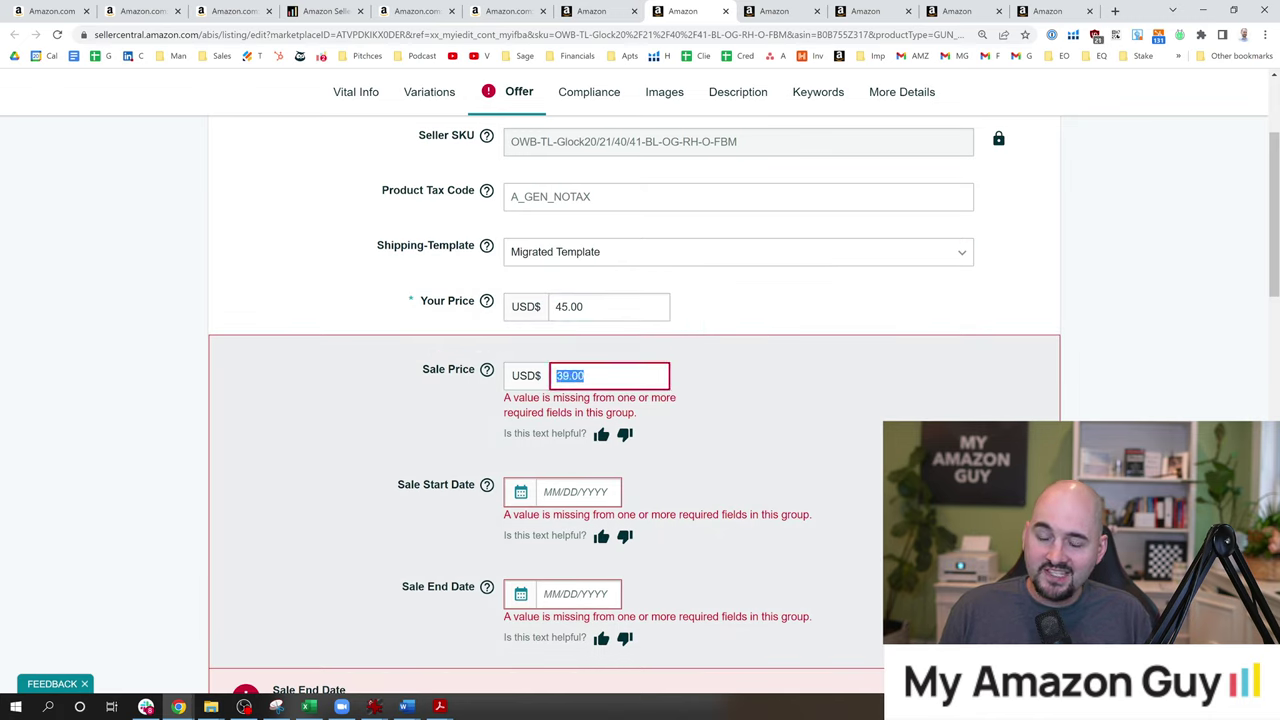
{"action": "left_click", "coordinate": [715, 358]}
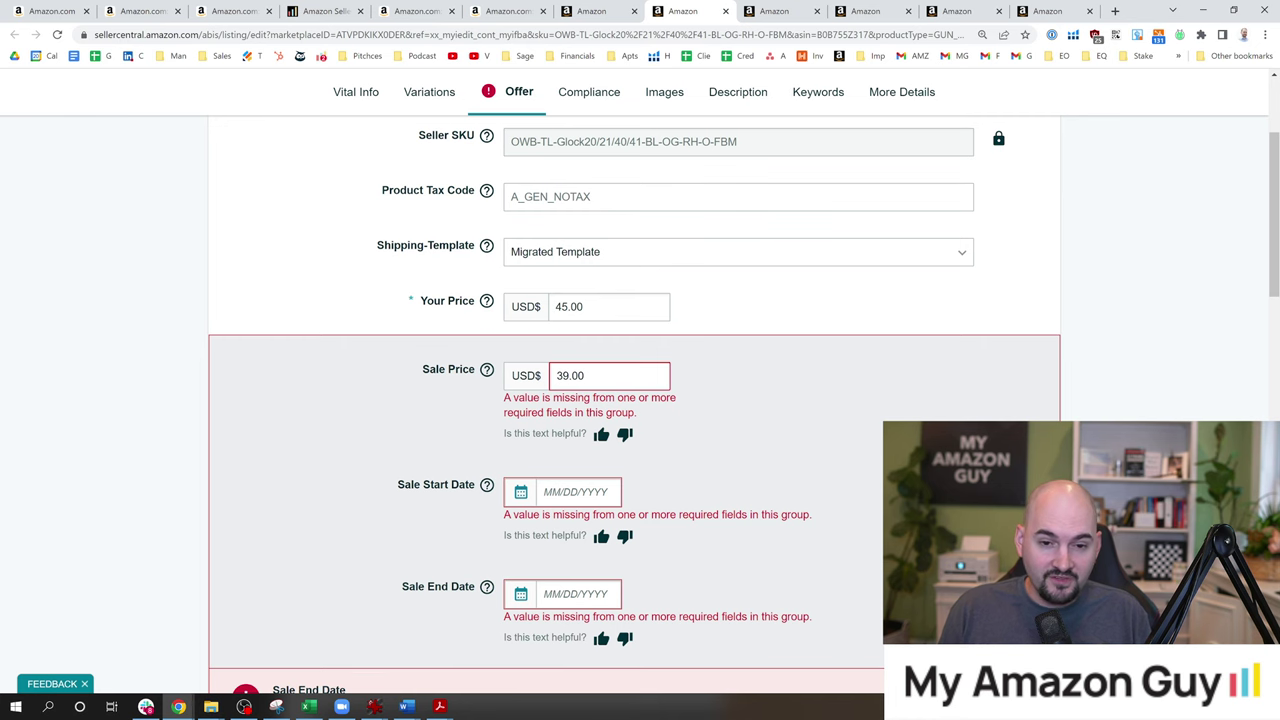
- Open the Inventory Reports page in a new browser tab and locate the latest Category Listings Report (All)
{"action": "left_click", "coordinate": [497, 9]}
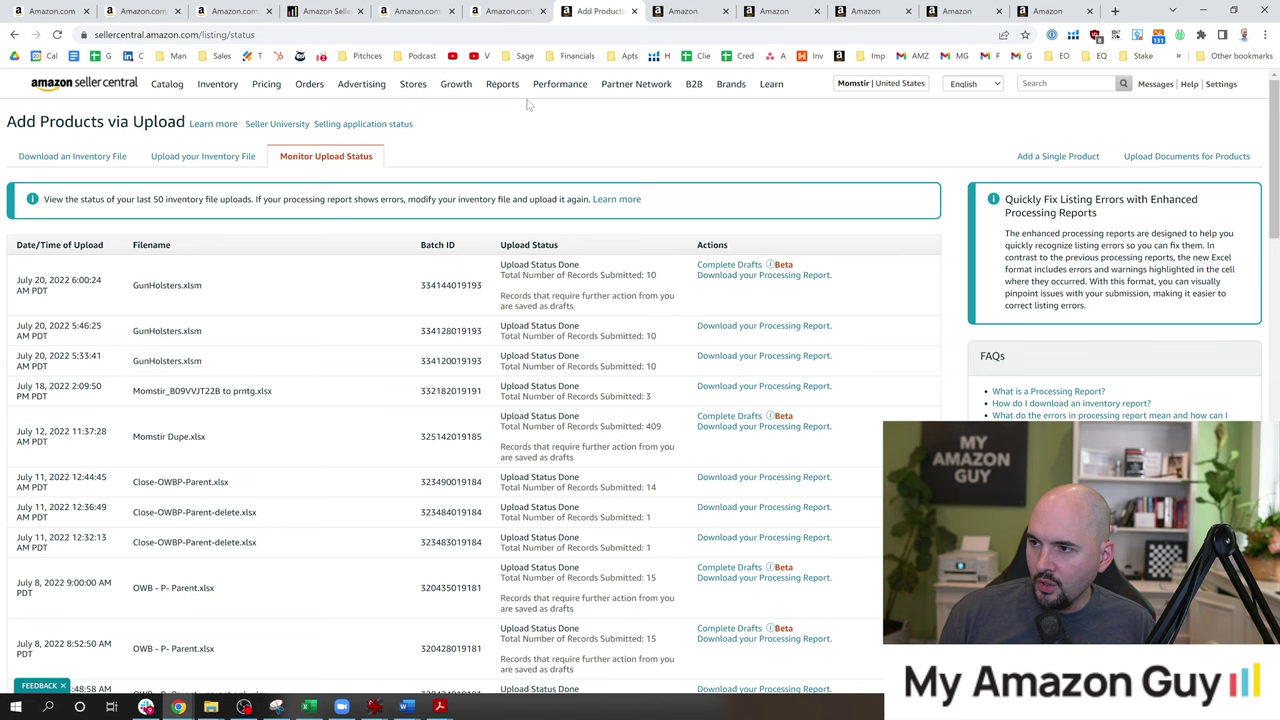
{"action": "mouse_move", "coordinate": [502, 84]}
{"action": "right_click", "coordinate": [530, 269]}
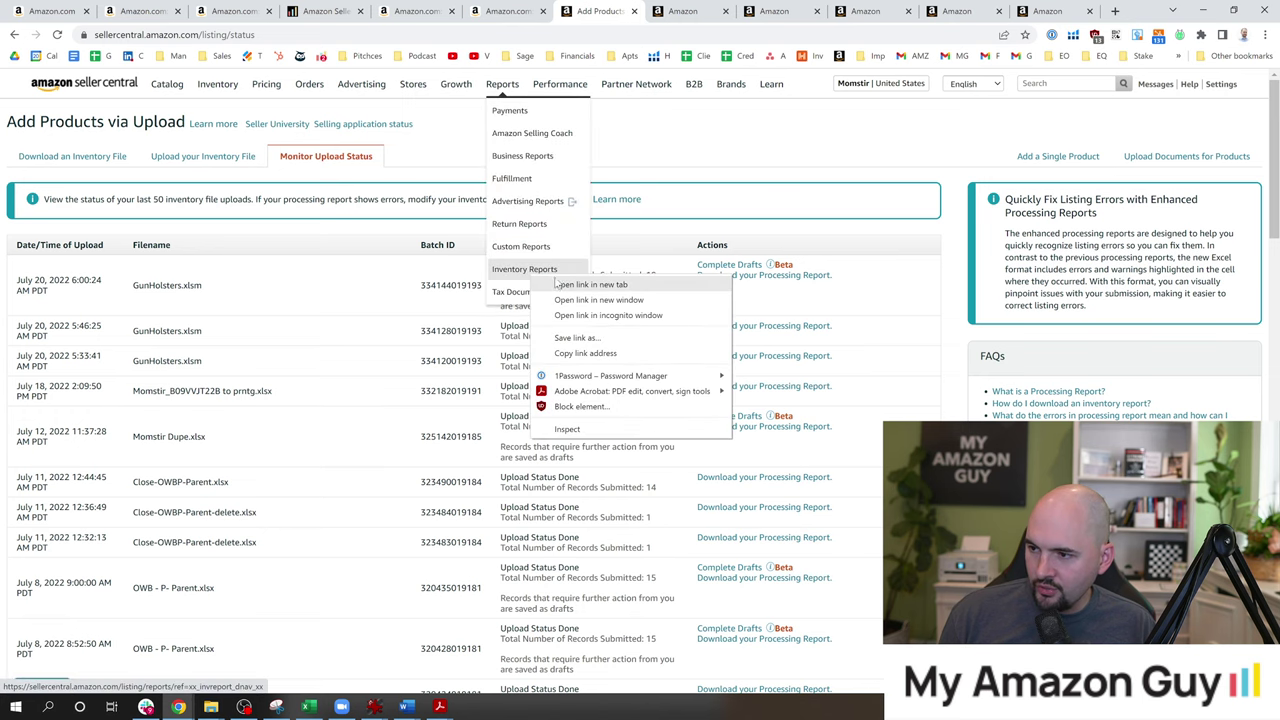
{"action": "left_click", "coordinate": [565, 283]}
{"action": "left_click", "coordinate": [637, 10]}
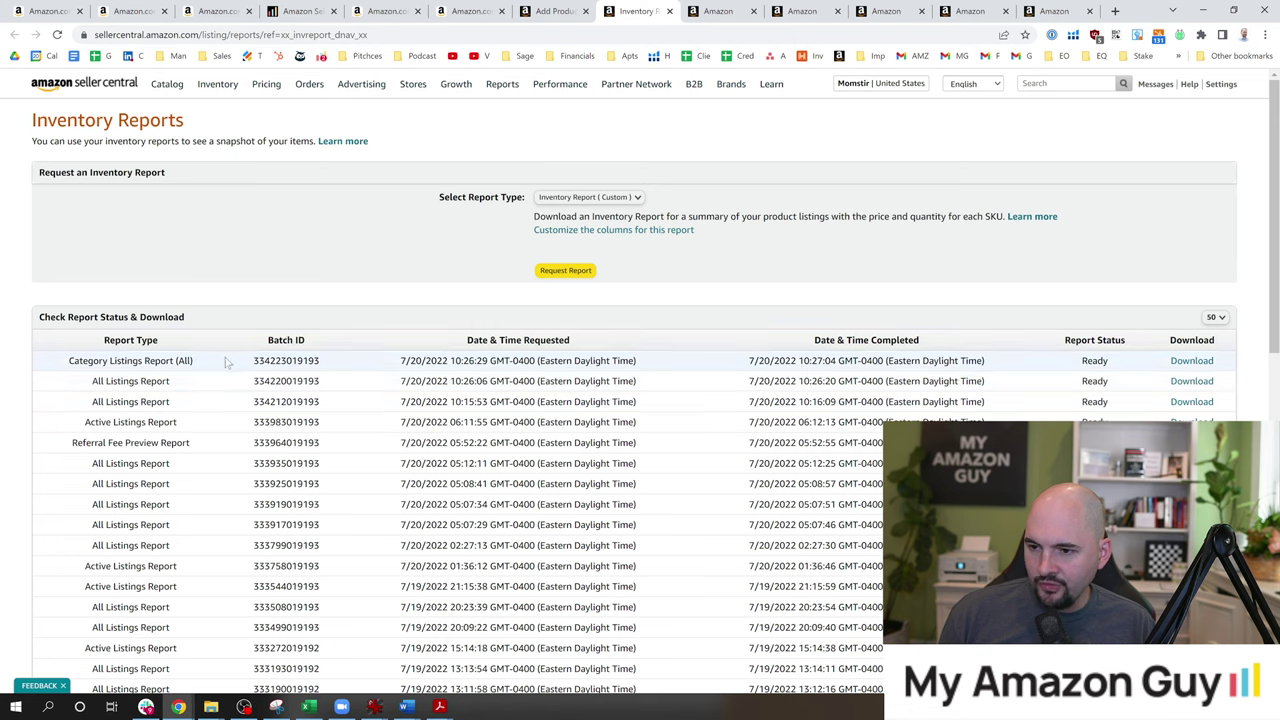
{"action": "left_click_drag", "start_coordinate": [190, 362], "coordinate": [60, 368]}
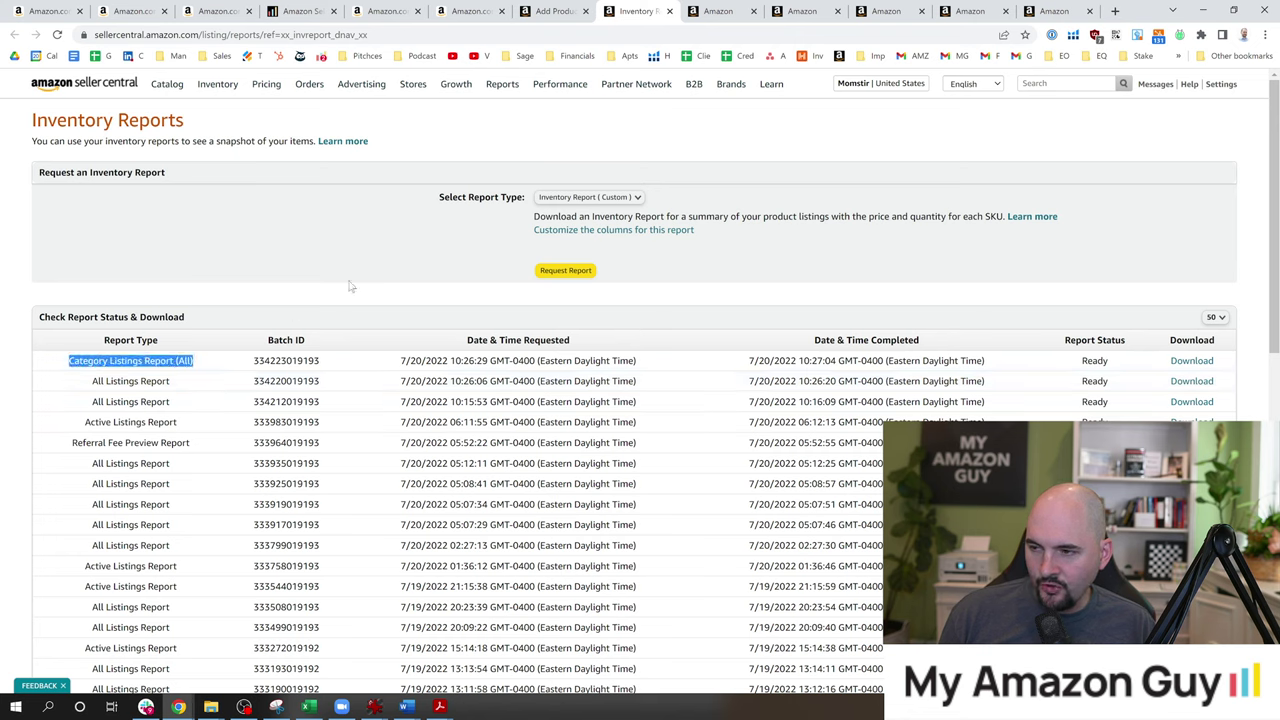
{"action": "left_click", "coordinate": [469, 244]}
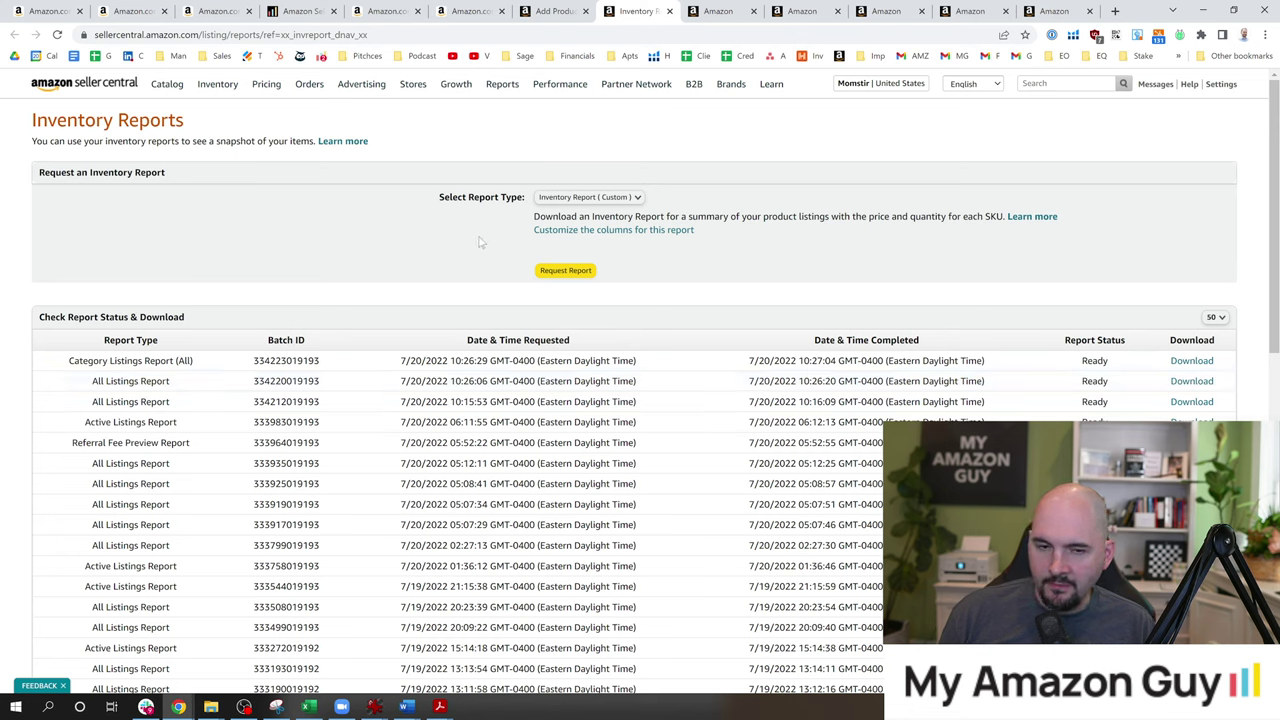
- Choose Category Listings Report as the report type to request and read the notice about its BETA status
{"action": "left_click", "coordinate": [597, 197]}
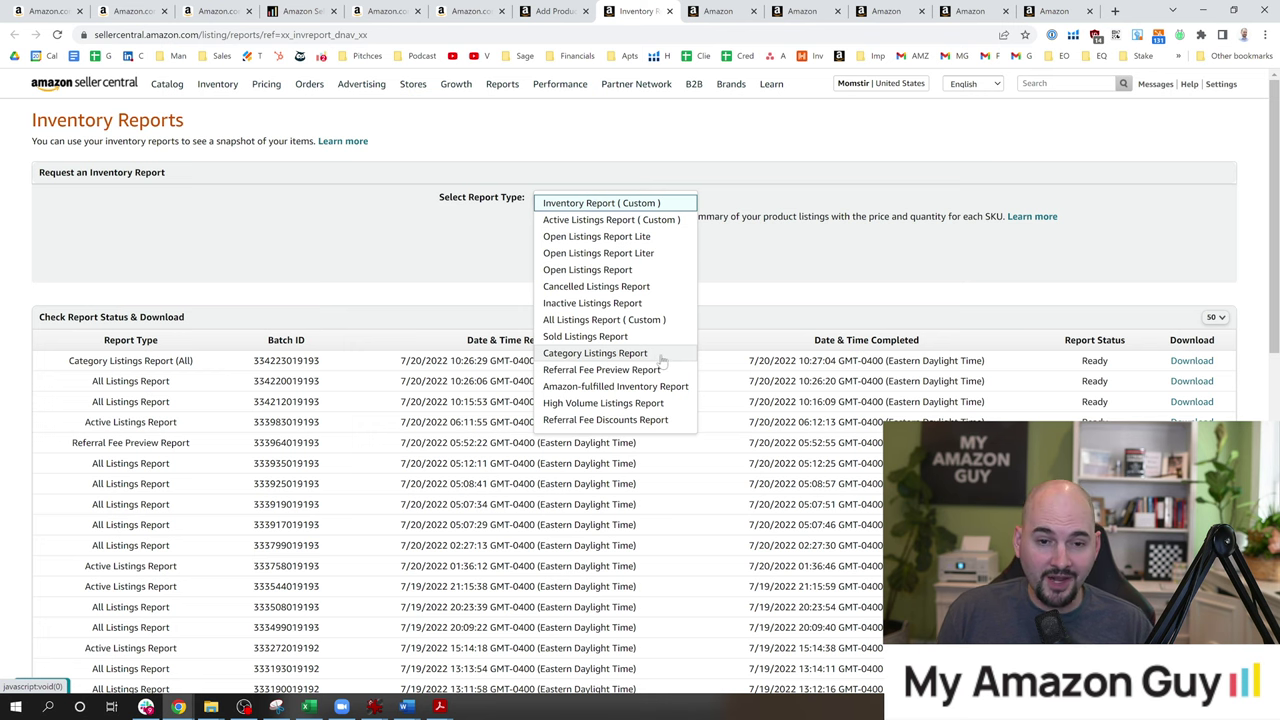
{"action": "left_click", "coordinate": [660, 358]}
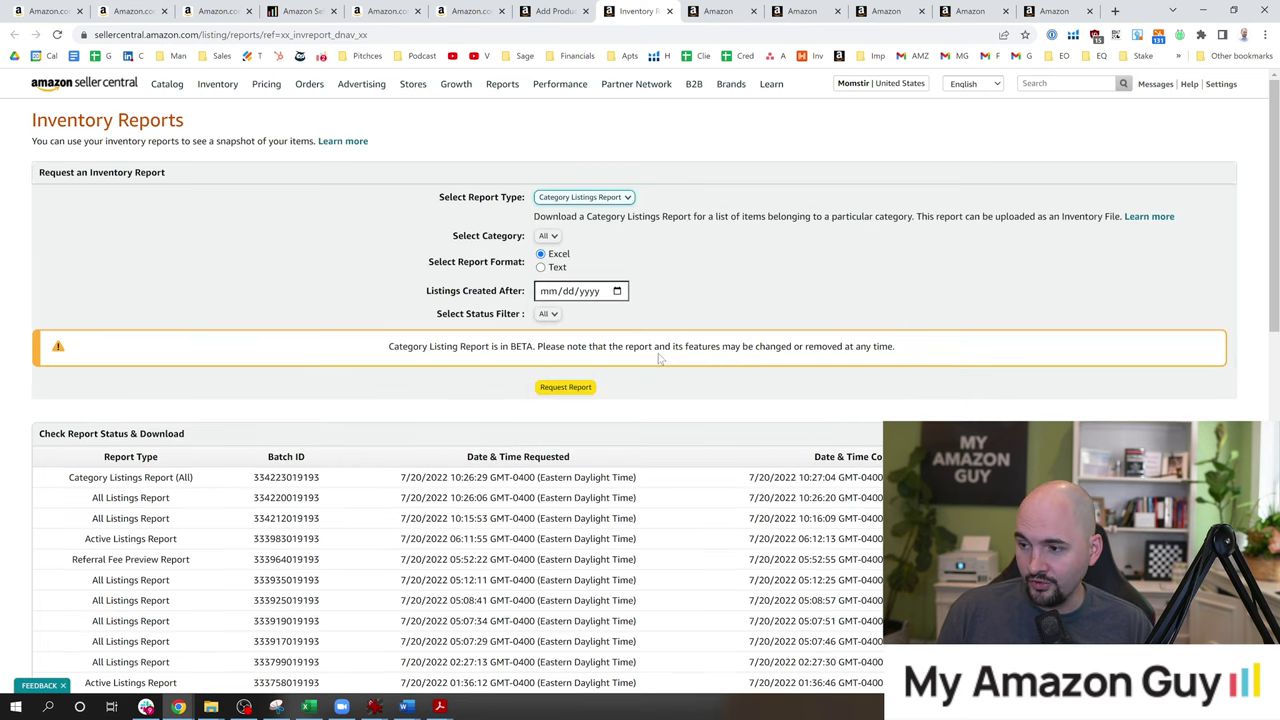
{"action": "left_click_drag", "start_coordinate": [389, 348], "coordinate": [600, 352]}
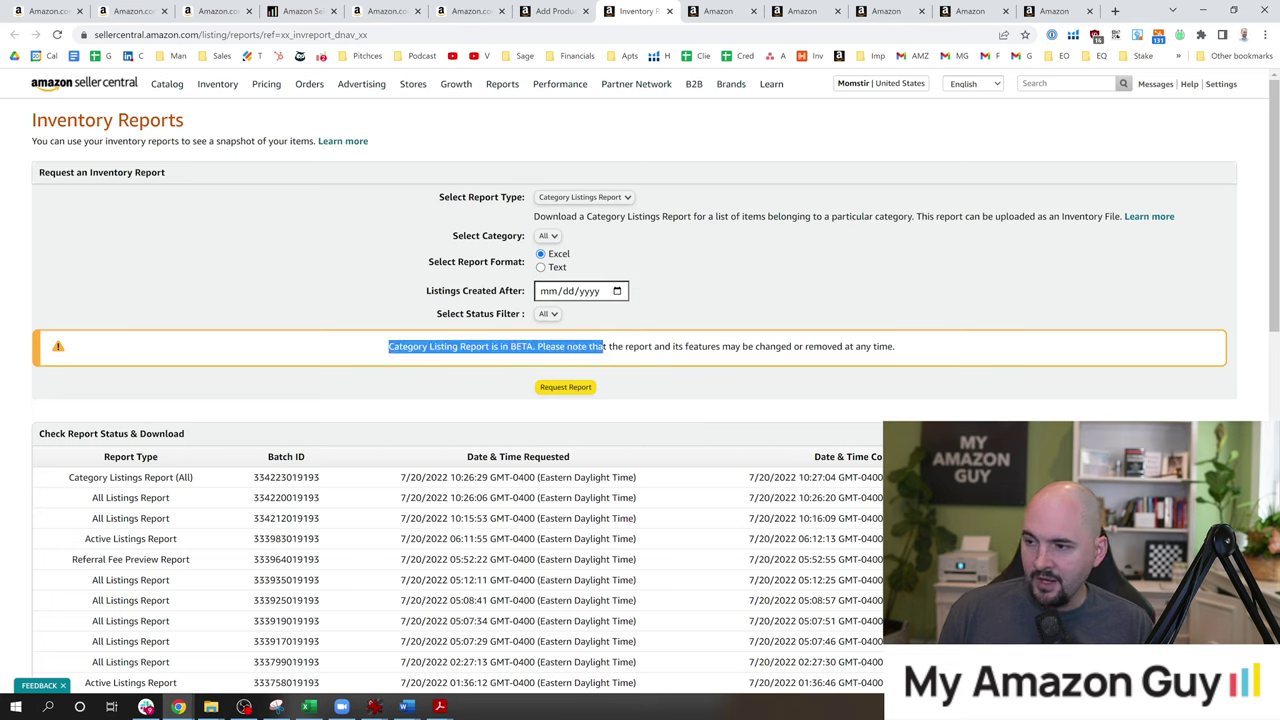
{"action": "left_click", "coordinate": [686, 341]}
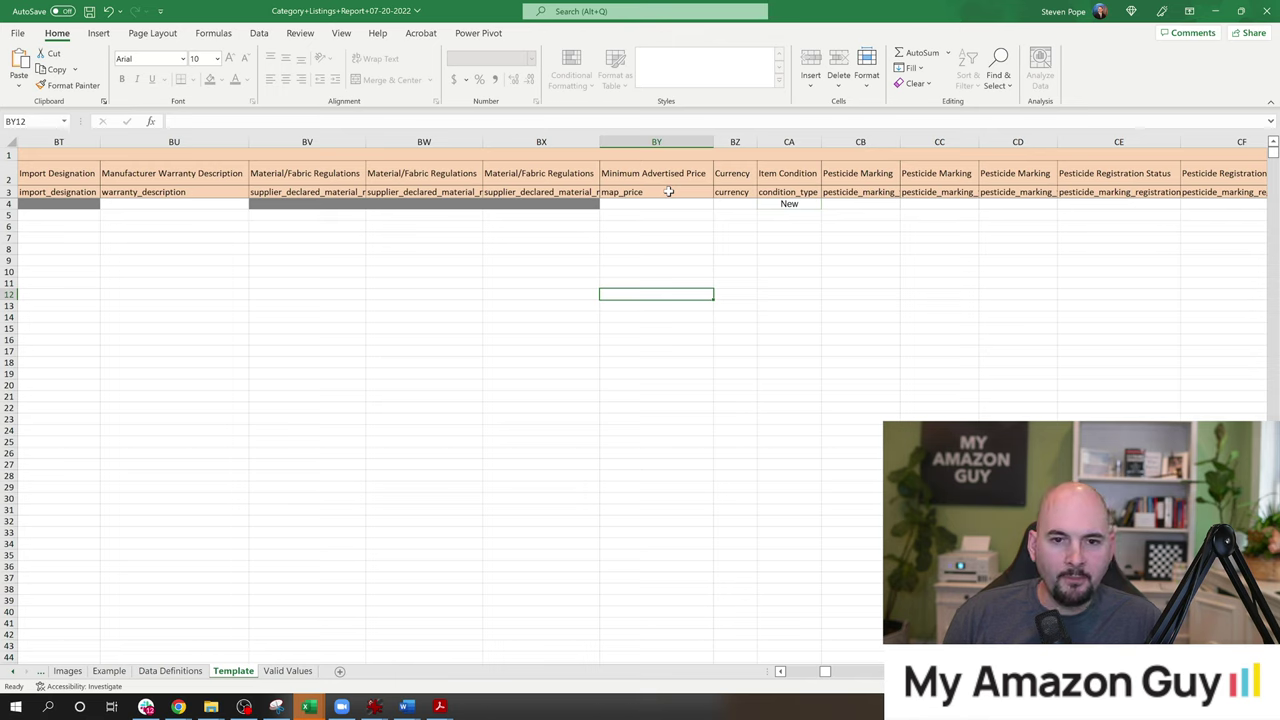
- In the Category Listings Report workbook in Excel, show the description of the Minimum Advertised Price header on the Template sheet
{"action": "left_click", "coordinate": [670, 192]}
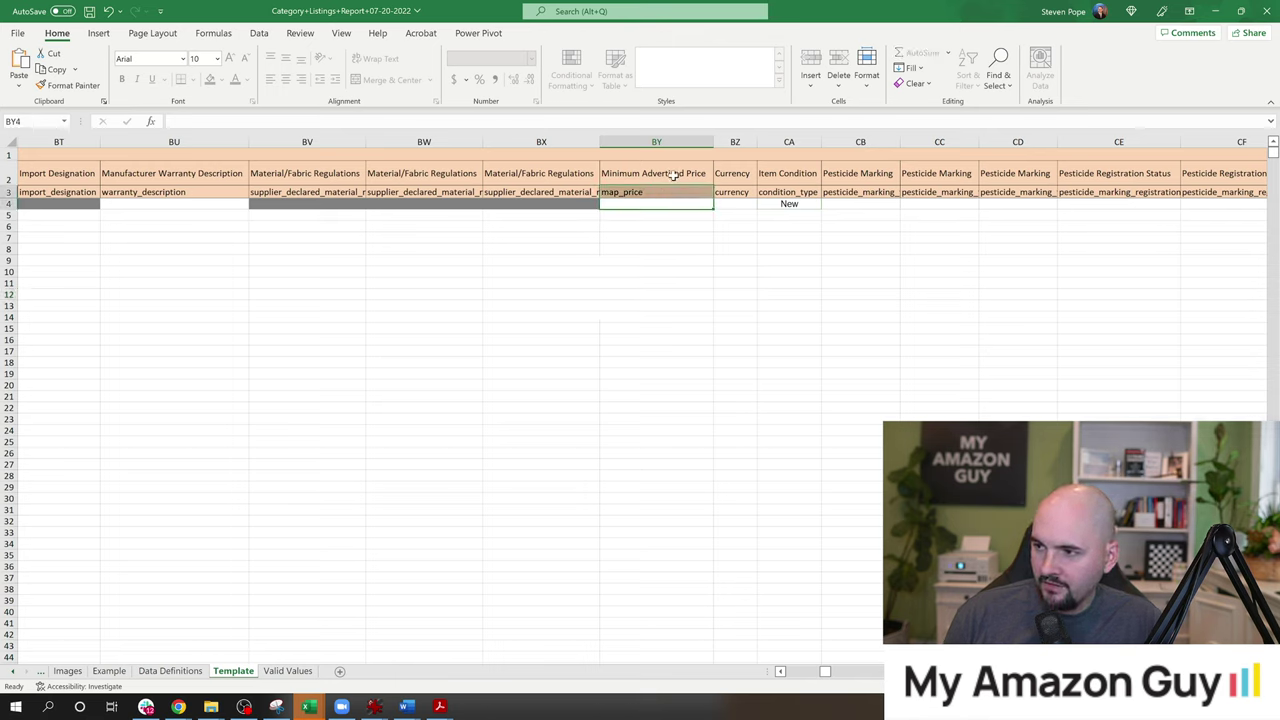
{"action": "left_click", "coordinate": [659, 175]}
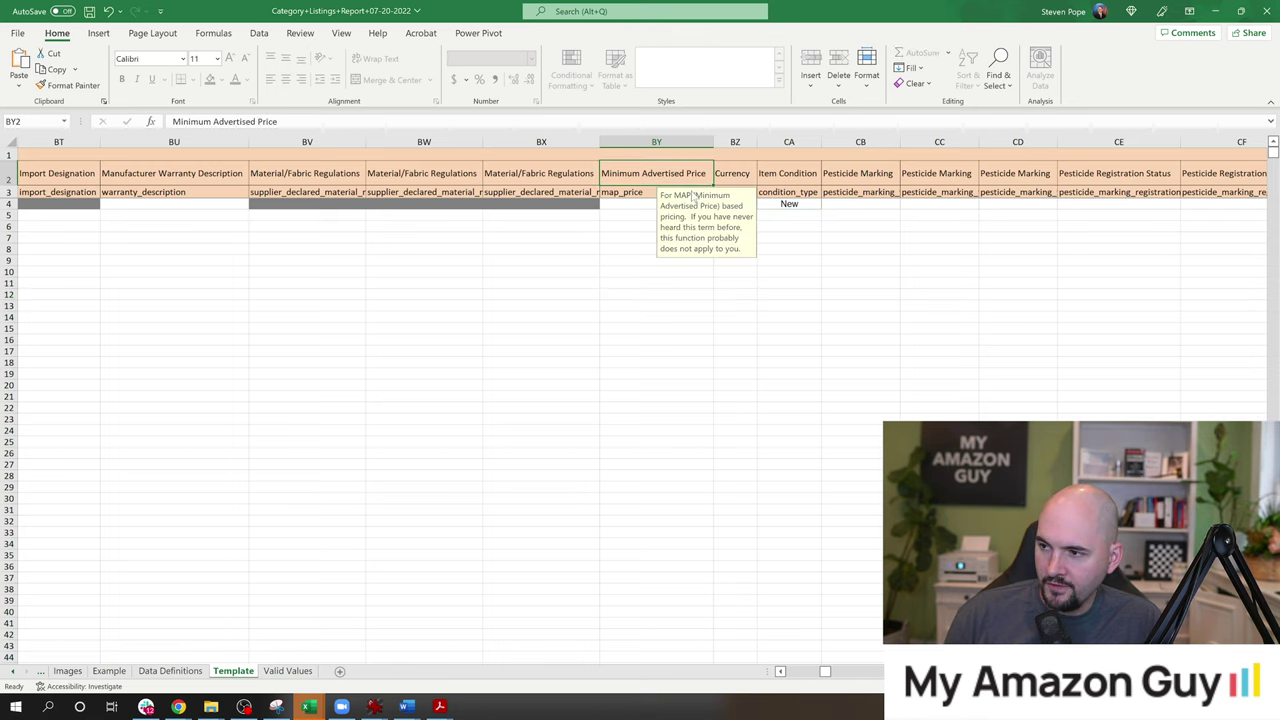
- Enter a Minimum Advertised Price of 35 for the product in row 4 of the Template sheet
{"action": "left_click", "coordinate": [655, 205]}
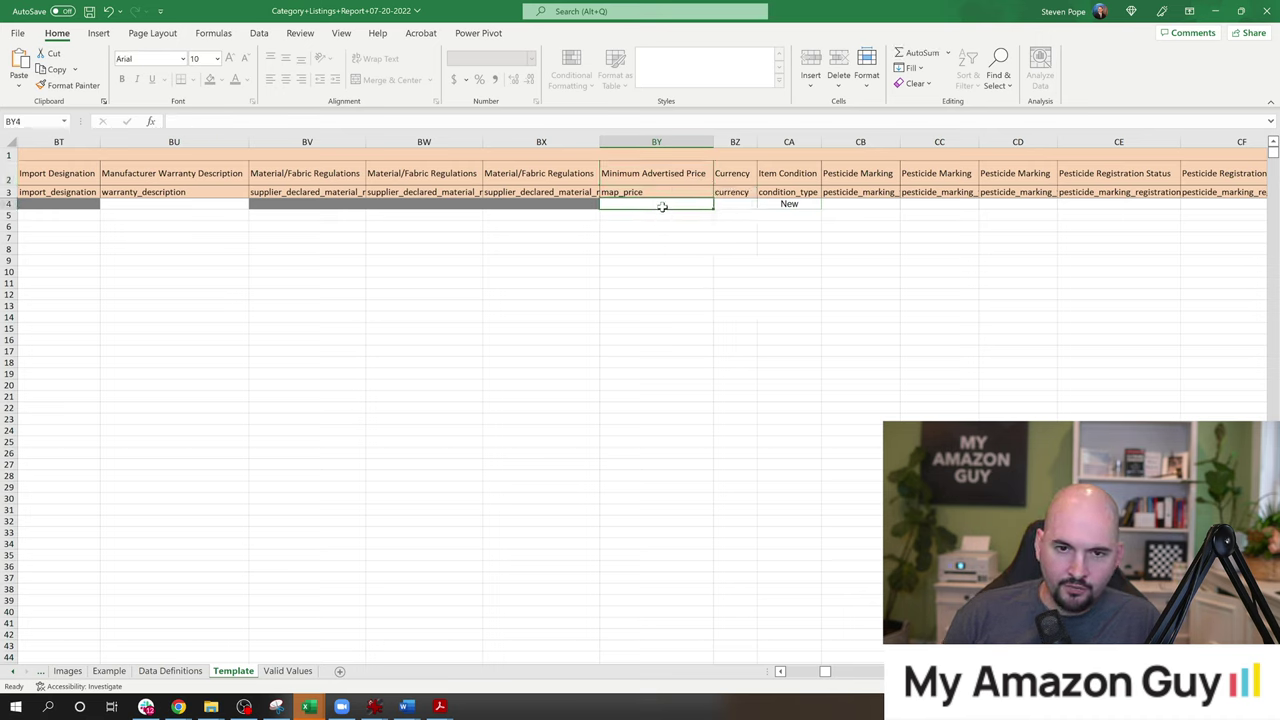
{"action": "type", "text": "35"}
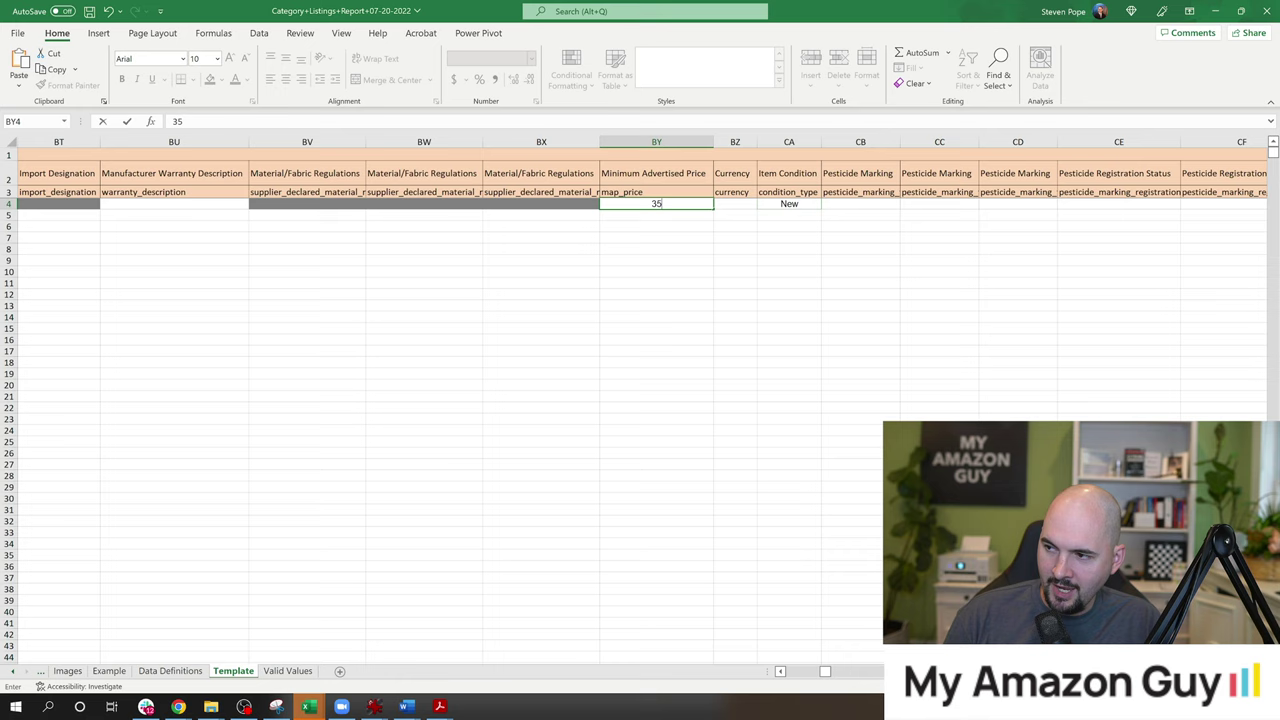
{"action": "left_click", "coordinate": [666, 226]}
{"action": "left_click", "coordinate": [662, 204]}
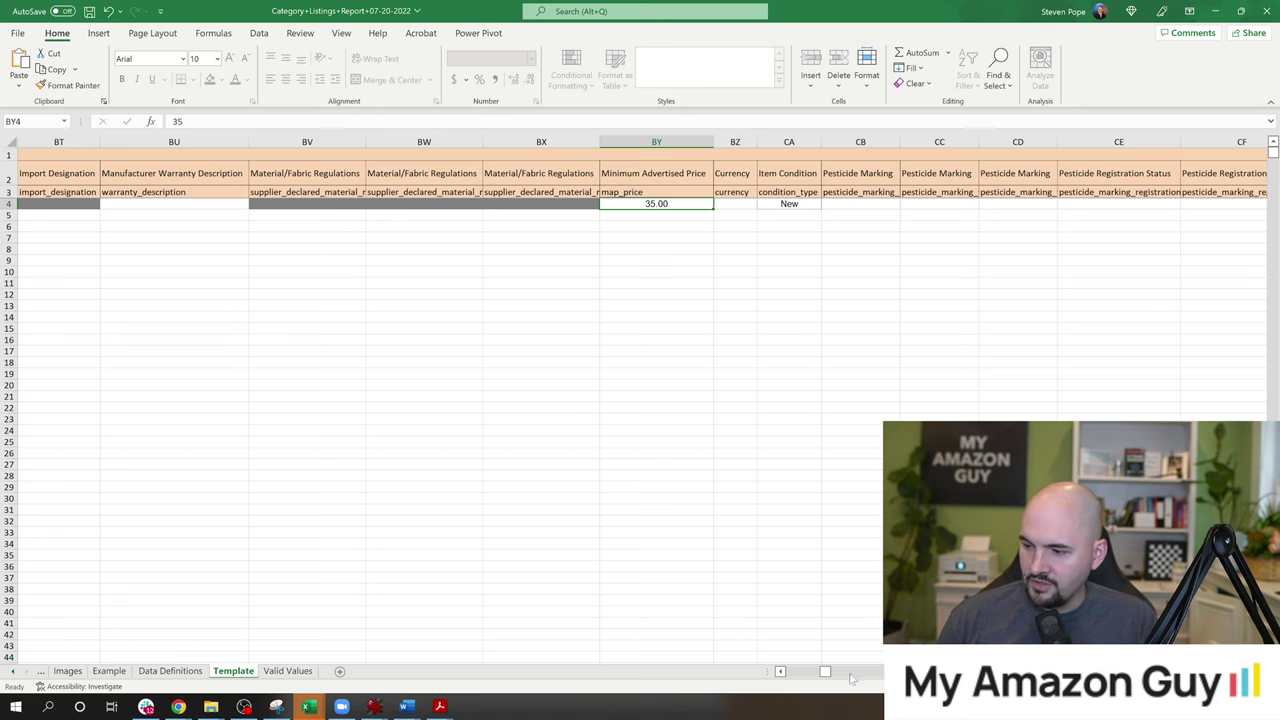
- Review the product's other row 4 entries on the Template sheet, from Seller SKU and Your Price to Item Condition
{"action": "left_click_drag", "start_coordinate": [825, 672], "coordinate": [712, 677]}
{"action": "left_click", "coordinate": [103, 204]}
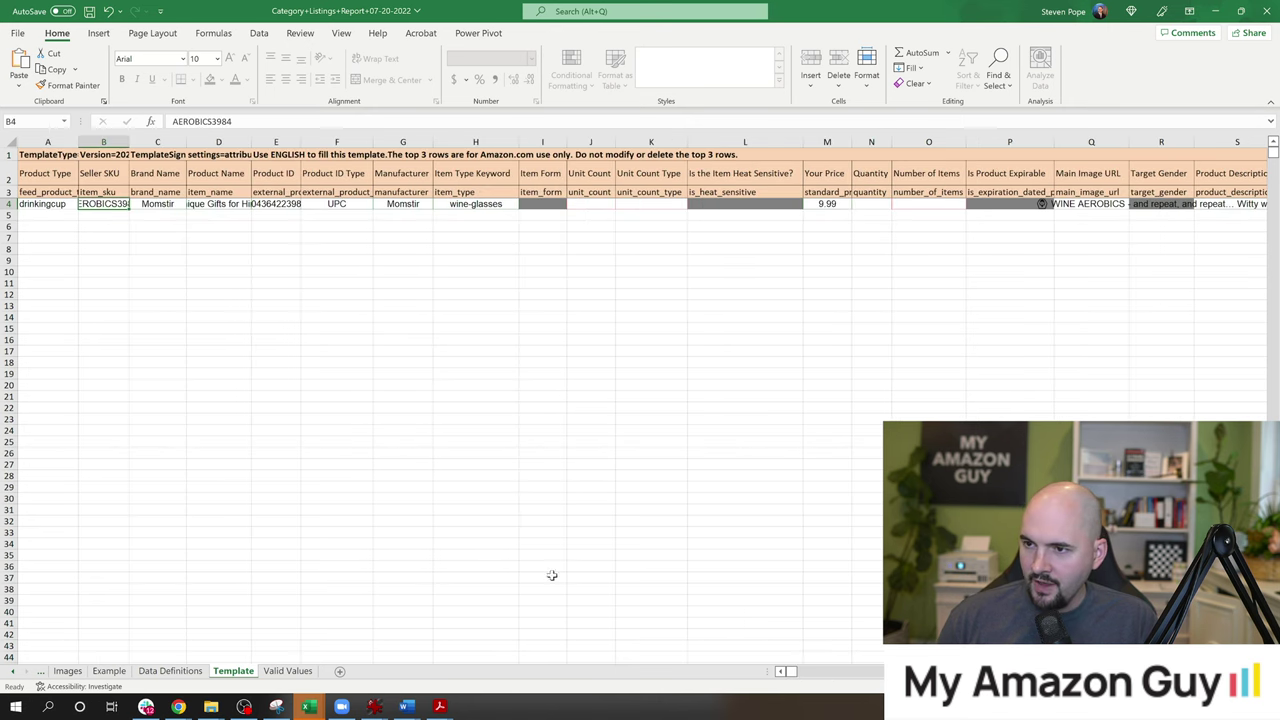
{"action": "scroll", "coordinate": [793, 675], "scroll_direction": "right", "scroll_amount": 5}
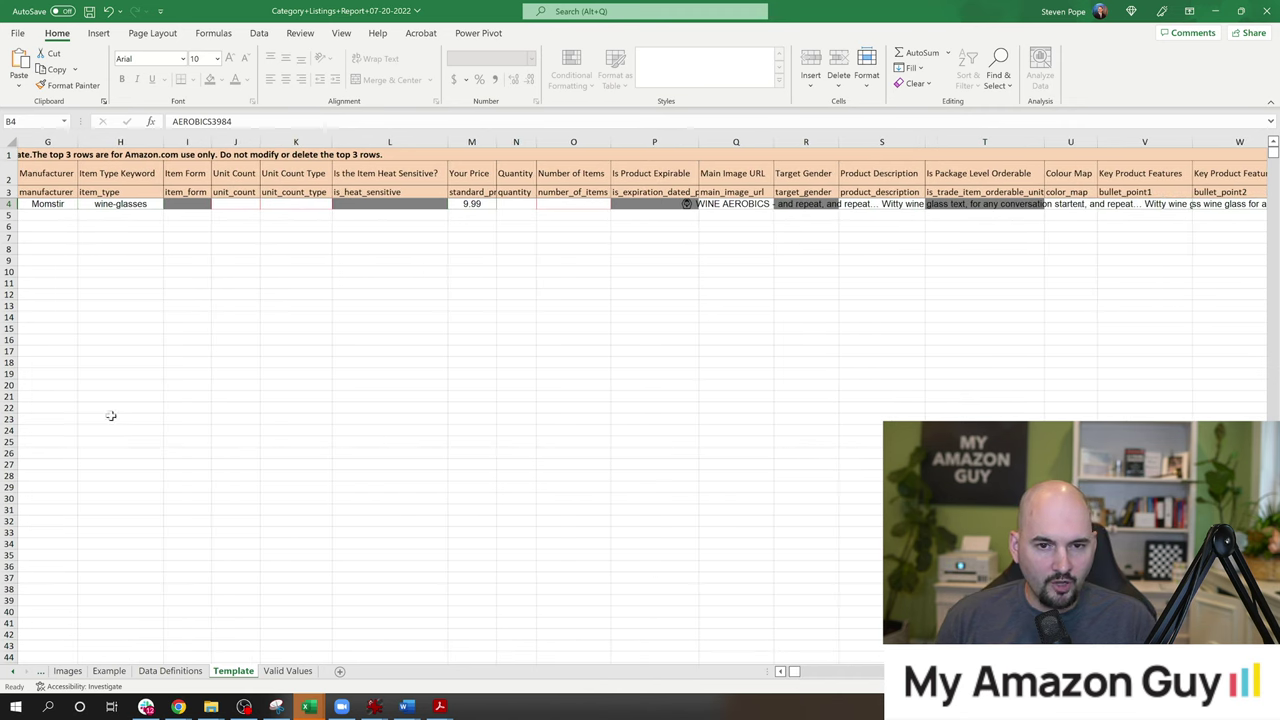
{"action": "left_click", "coordinate": [560, 292]}
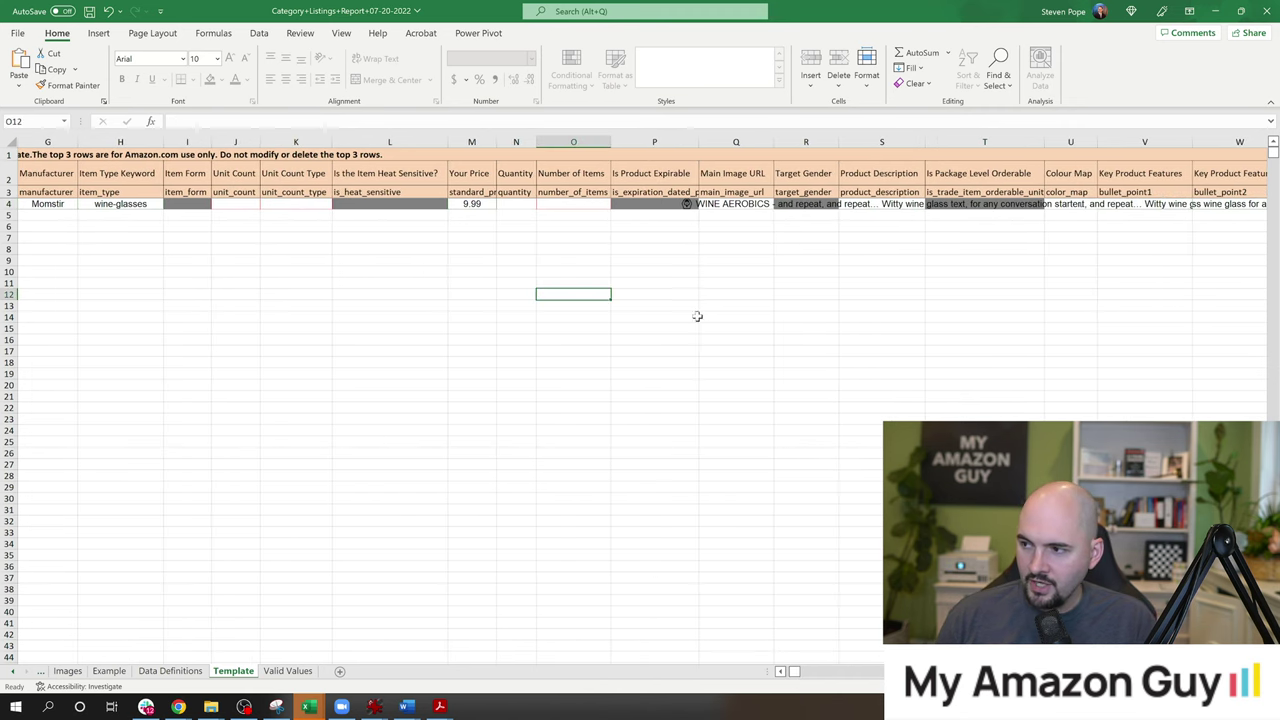
{"action": "left_click", "coordinate": [680, 206]}
{"action": "left_click", "coordinate": [724, 206]}
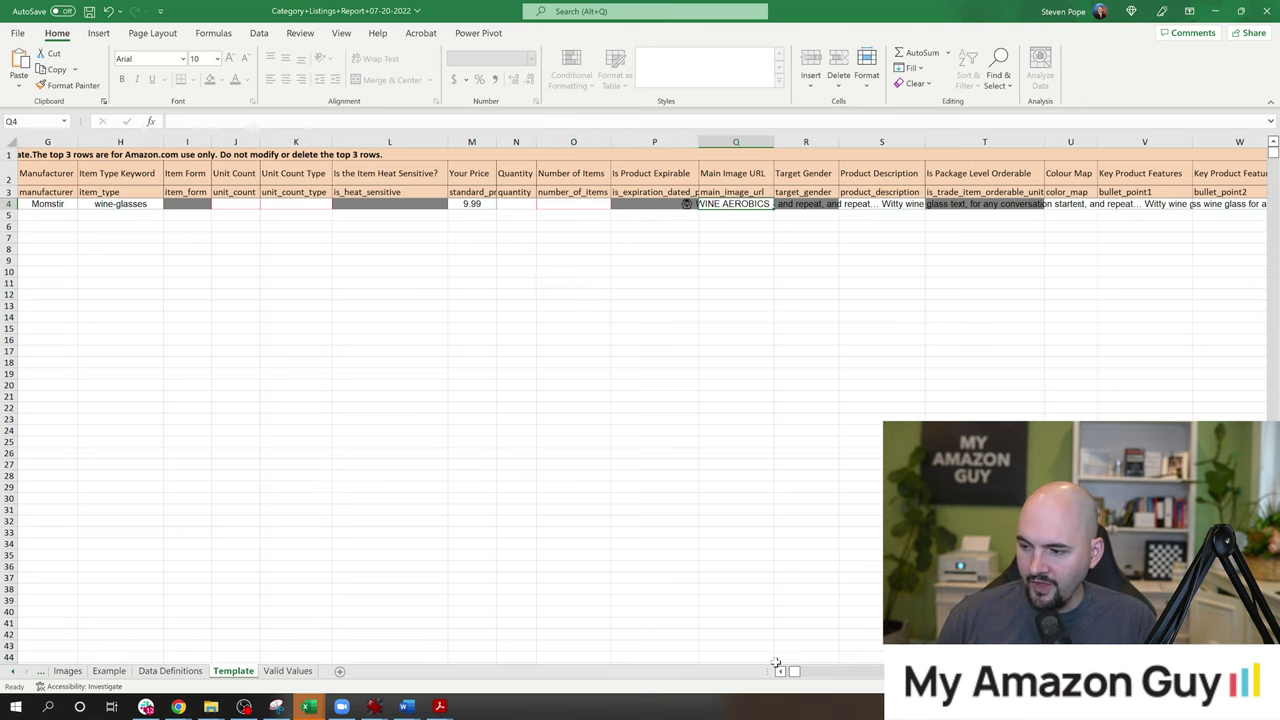
{"action": "left_click_drag", "start_coordinate": [797, 674], "coordinate": [829, 677]}
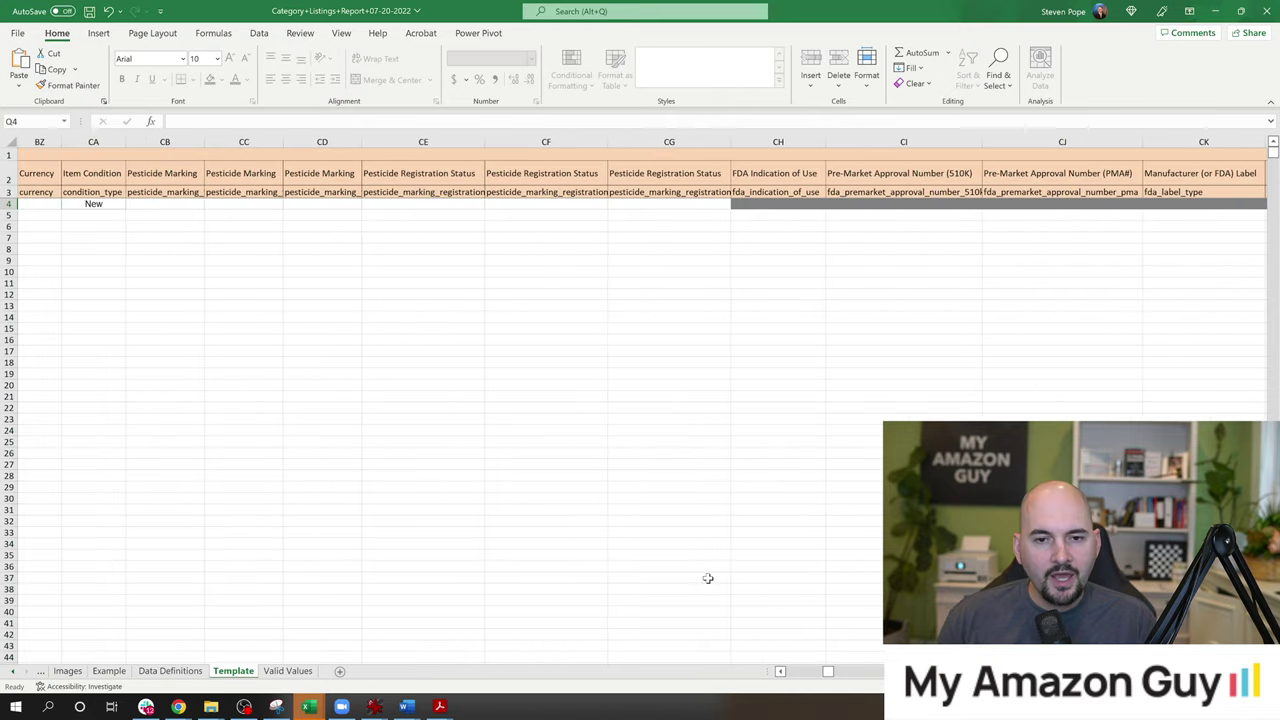
- Switch to Seller Central in Chrome, open Add Products via Upload and view the status of recent inventory file uploads
{"action": "key", "text": "alt+Tab"}
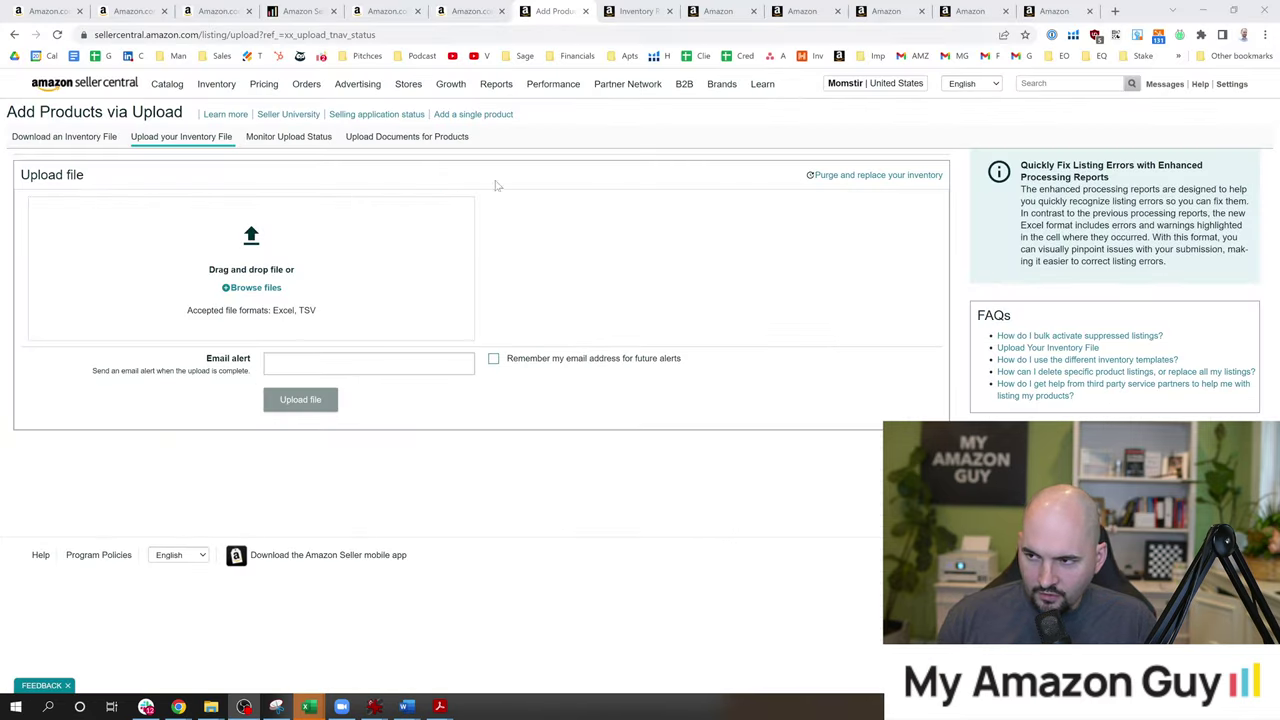
{"action": "mouse_move", "coordinate": [165, 95]}
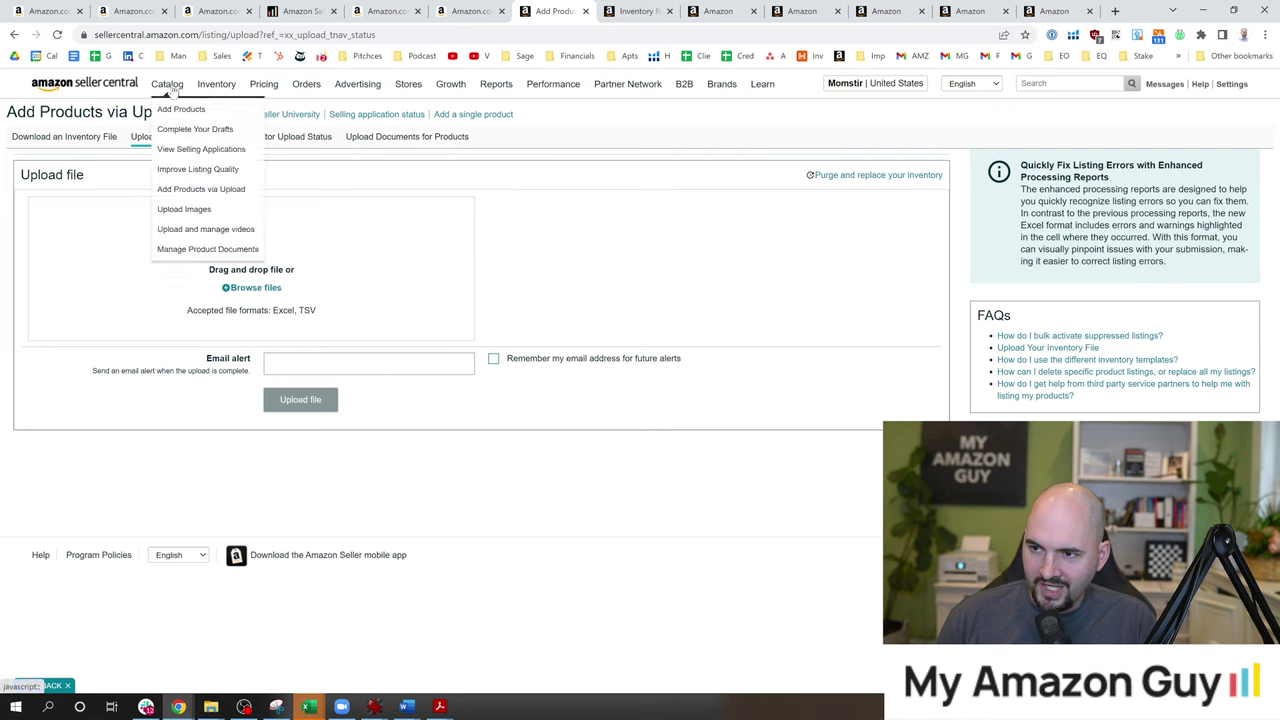
{"action": "left_click", "coordinate": [201, 190]}
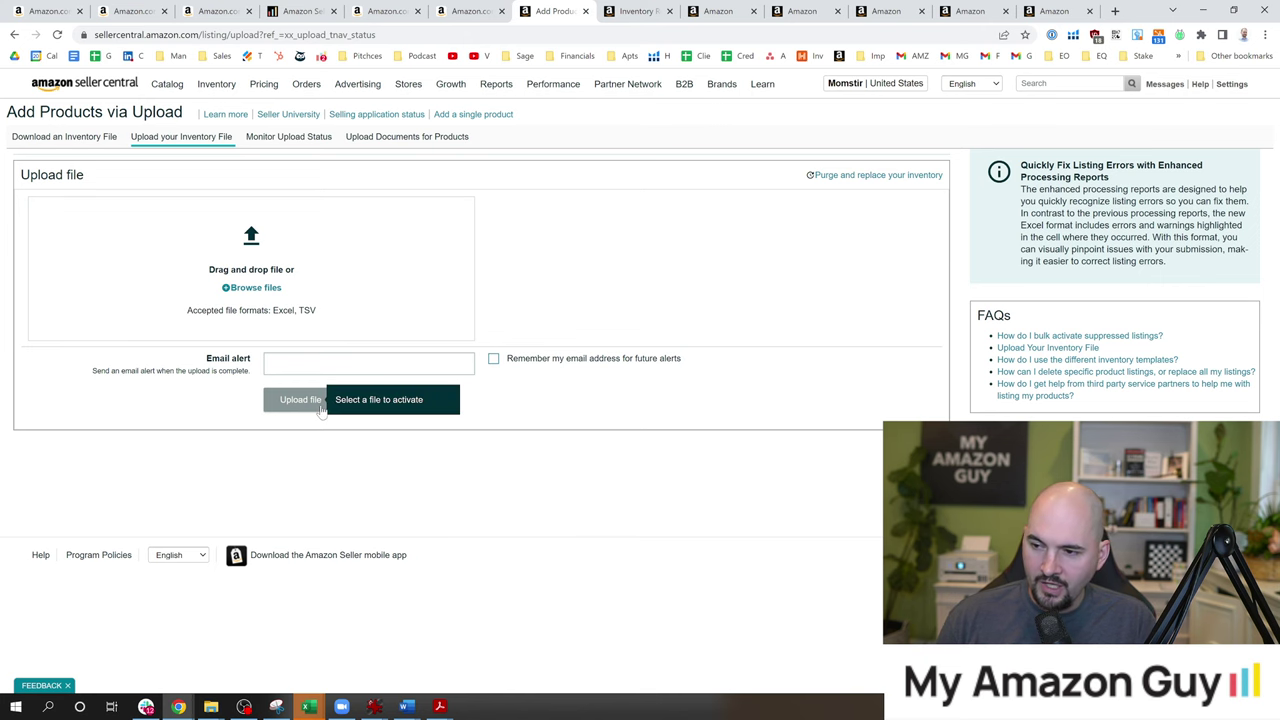
{"action": "left_click", "coordinate": [282, 137]}
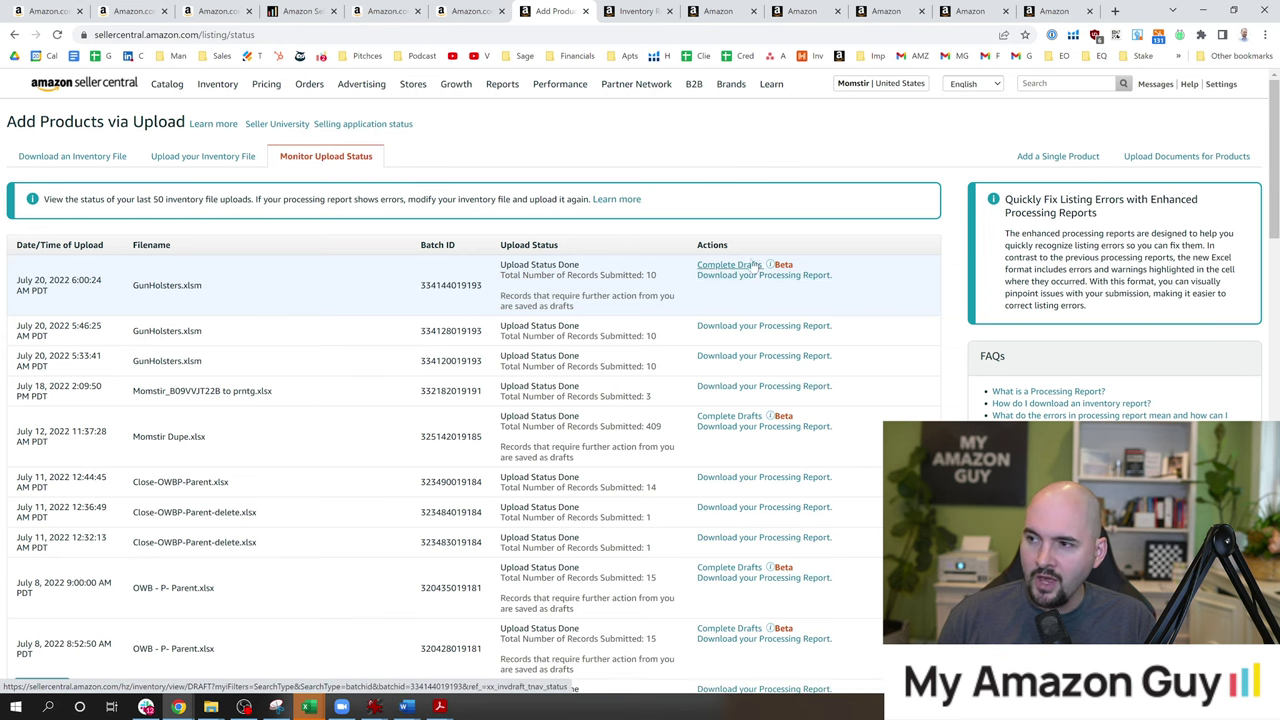
- Open Seller Central Help and start a Selling on Amazon support request
{"action": "left_click", "coordinate": [463, 9]}
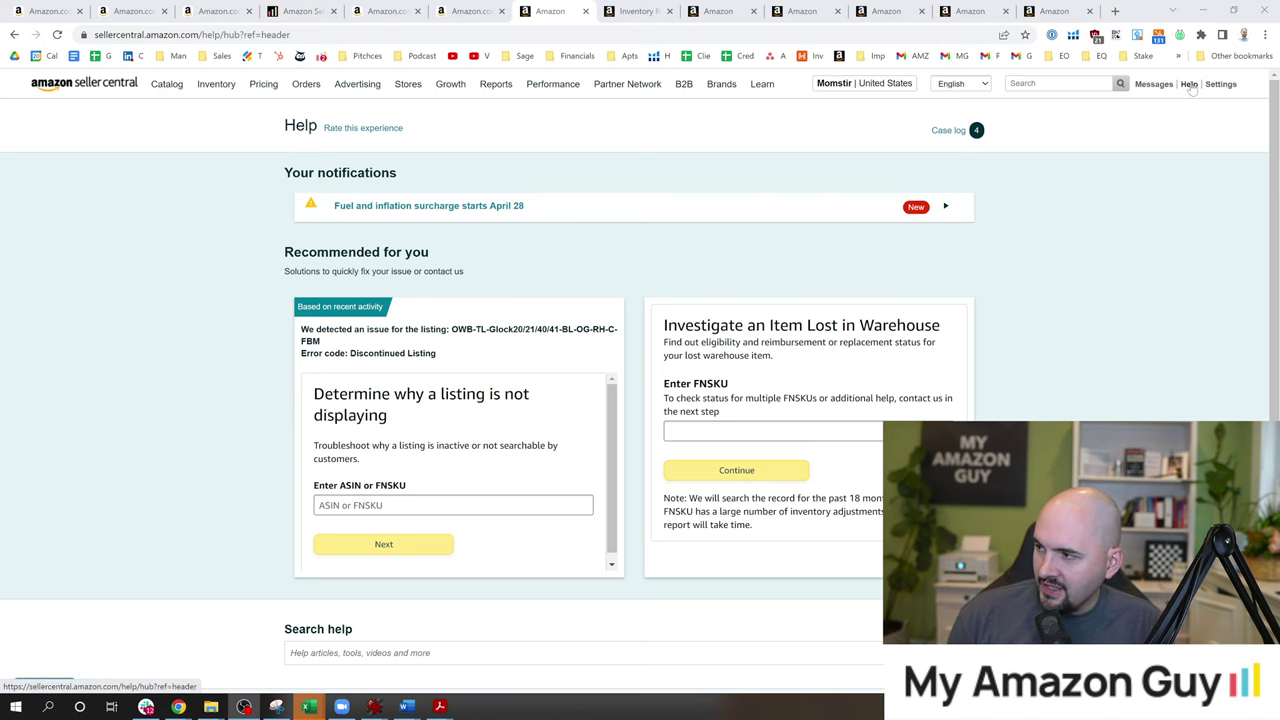
{"action": "scroll", "coordinate": [1137, 240], "scroll_direction": "down", "scroll_amount": 3}
{"action": "left_click", "coordinate": [618, 584]}
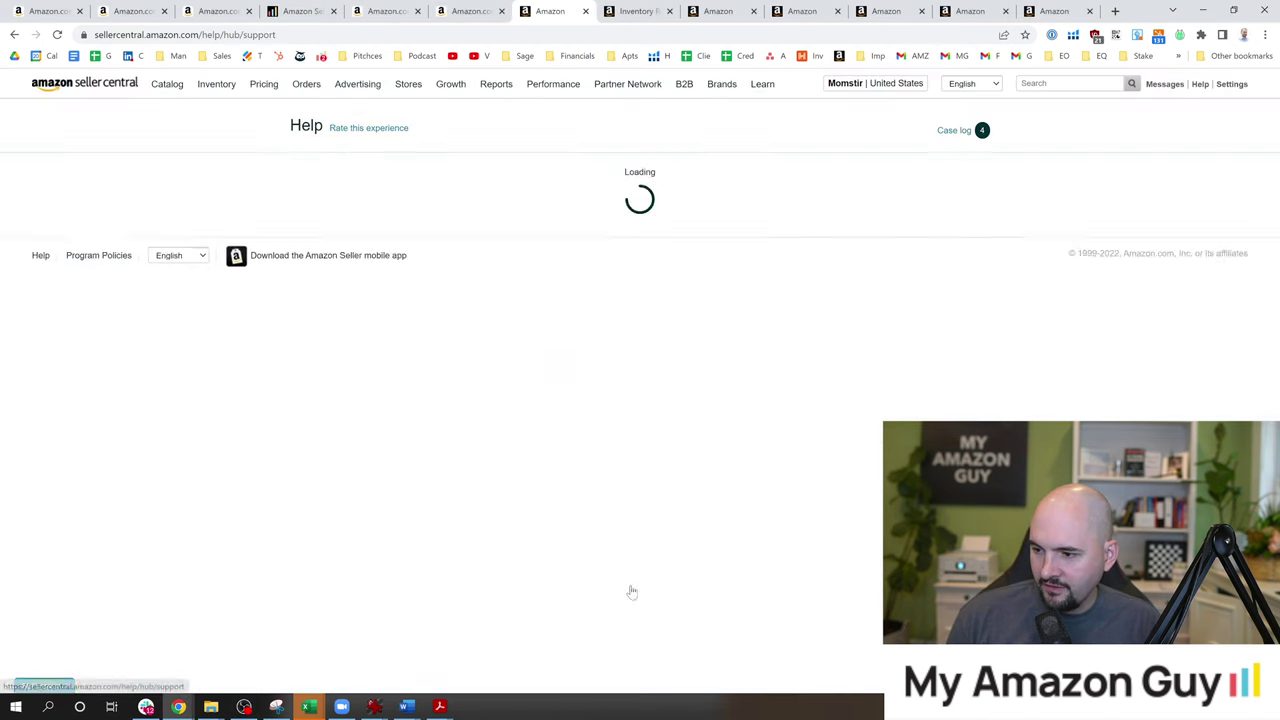
{"action": "left_click", "coordinate": [355, 310]}
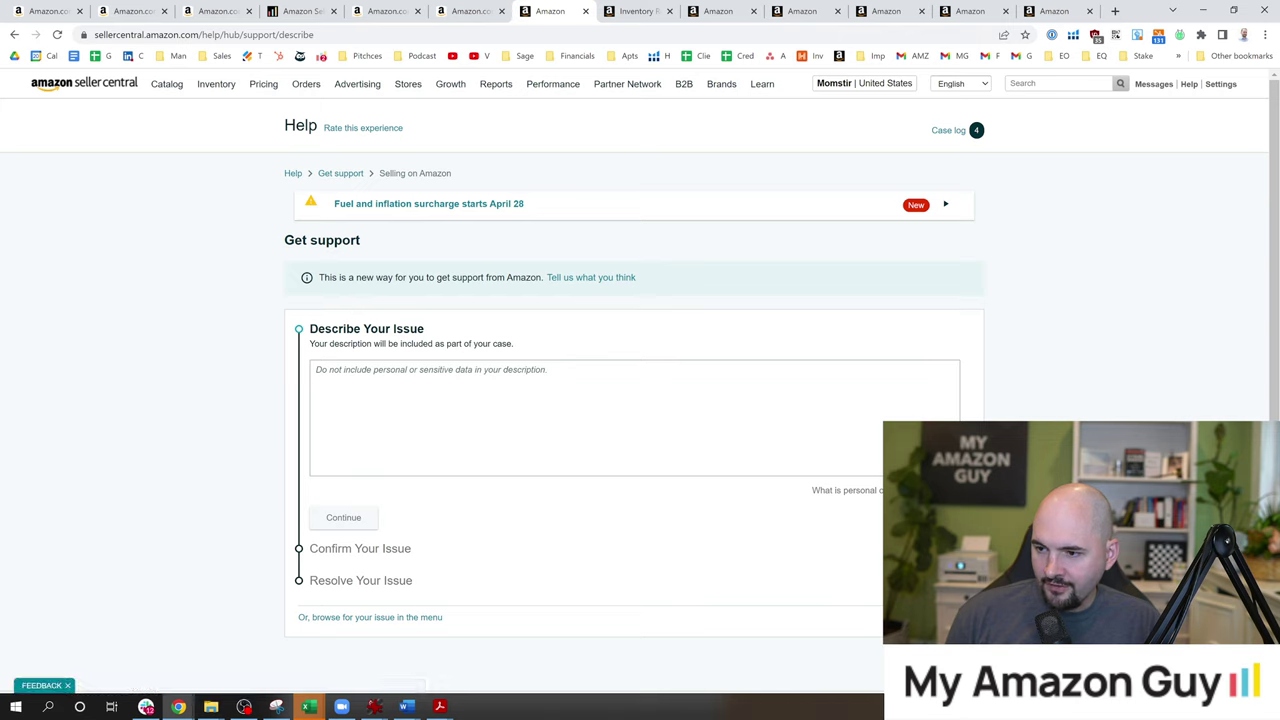
- Try describing the support issue as "minimum advertised price hidden price" and matching it to Listing not active (displaying)
{"action": "left_click", "coordinate": [316, 370]}
{"action": "type", "text": "m"}
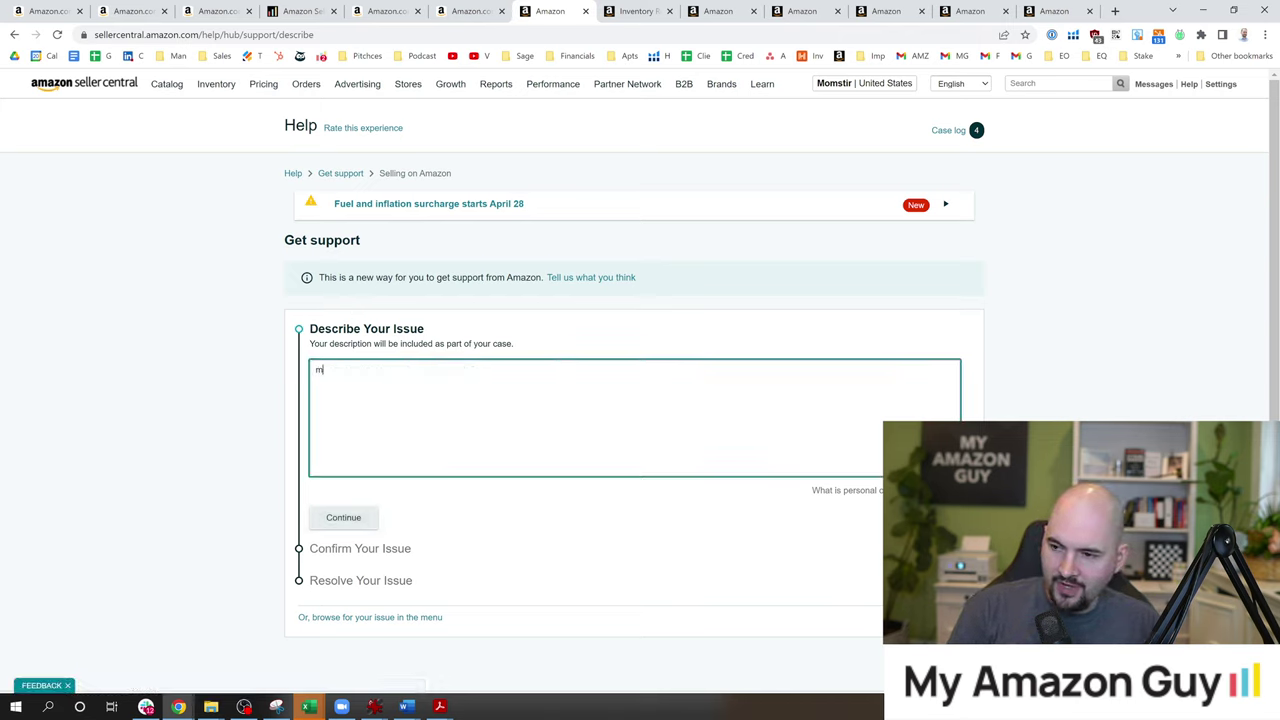
{"action": "type", "text": "inimum advertised pri"}
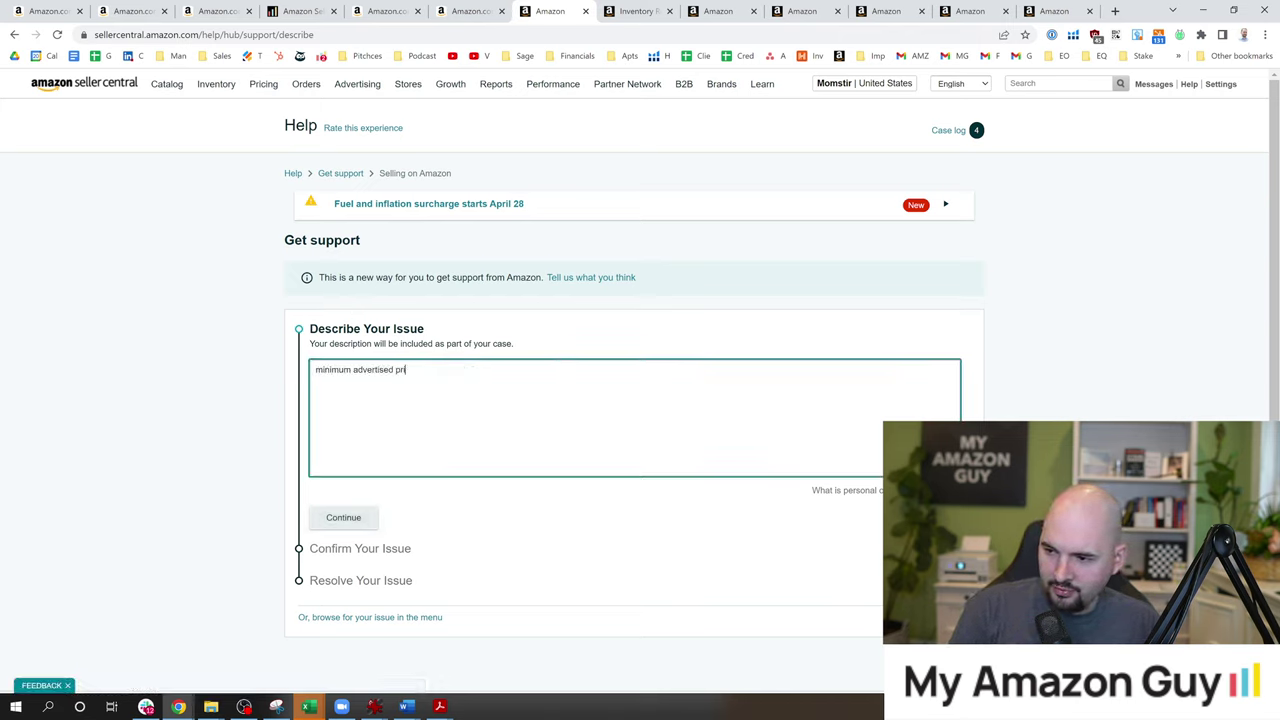
{"action": "type", "text": "ce hidde"}
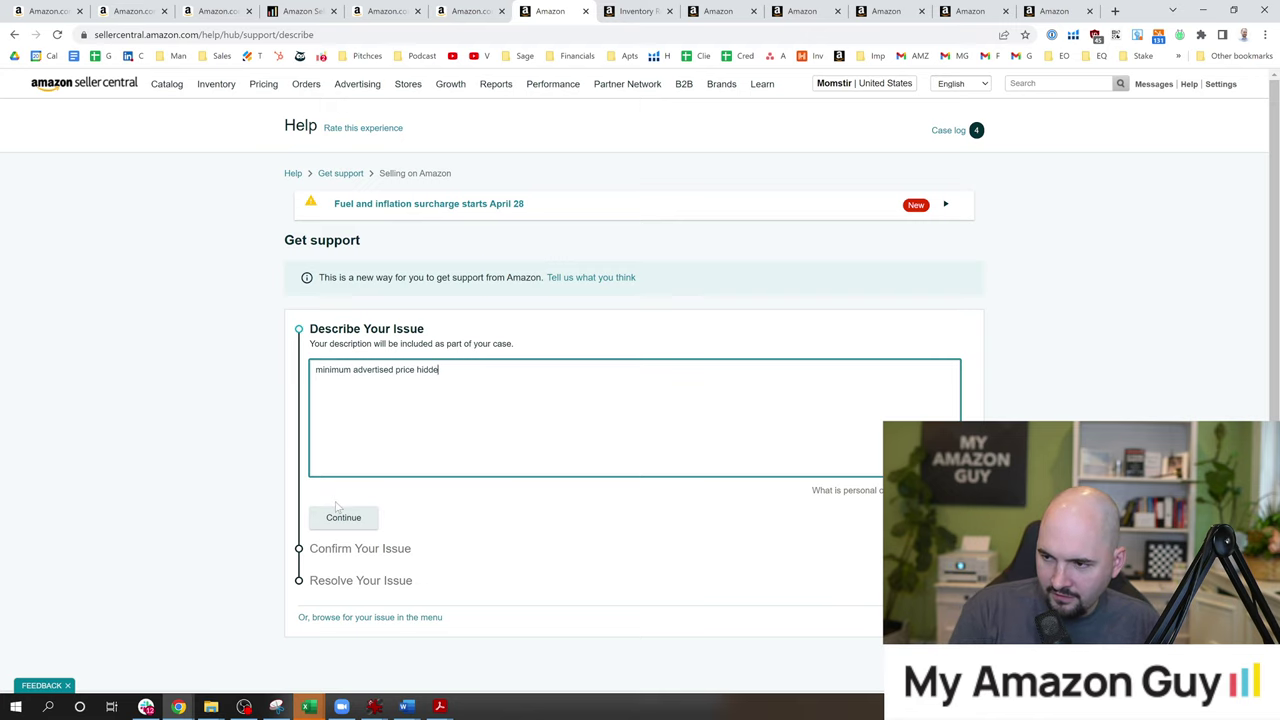
{"action": "type", "text": "n price"}
{"action": "left_click", "coordinate": [338, 512]}
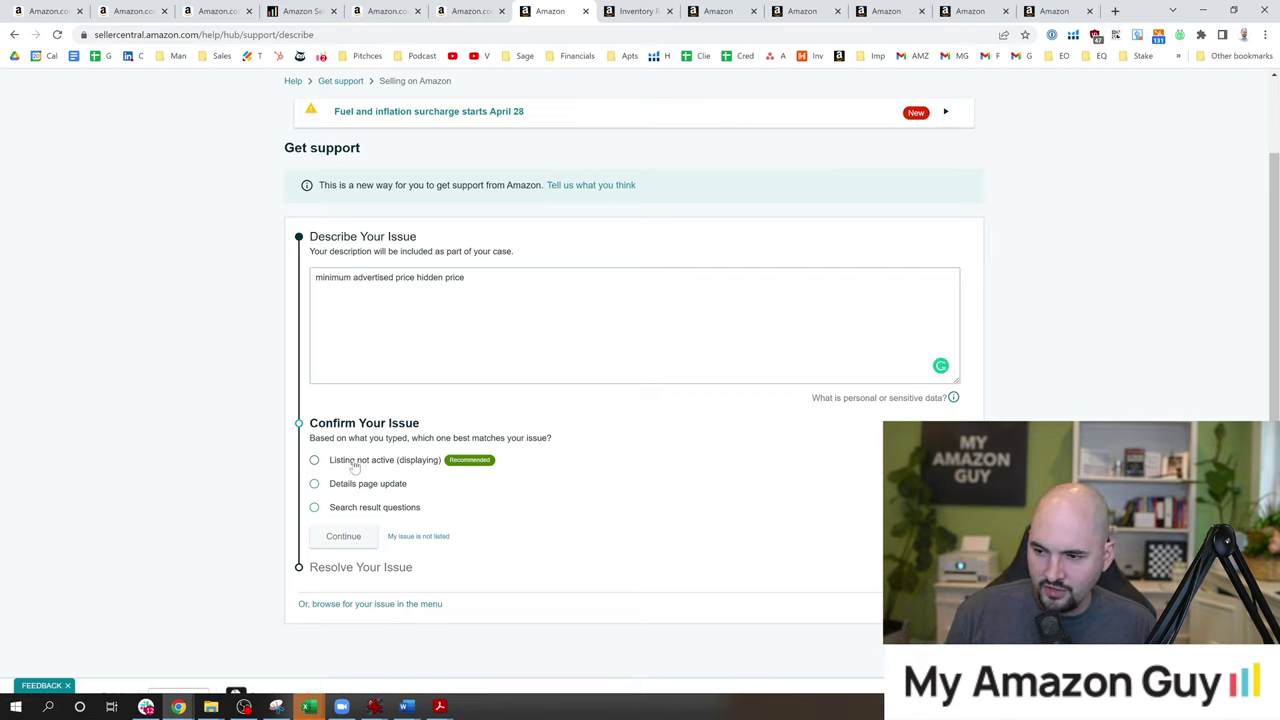
{"action": "left_click", "coordinate": [354, 467]}
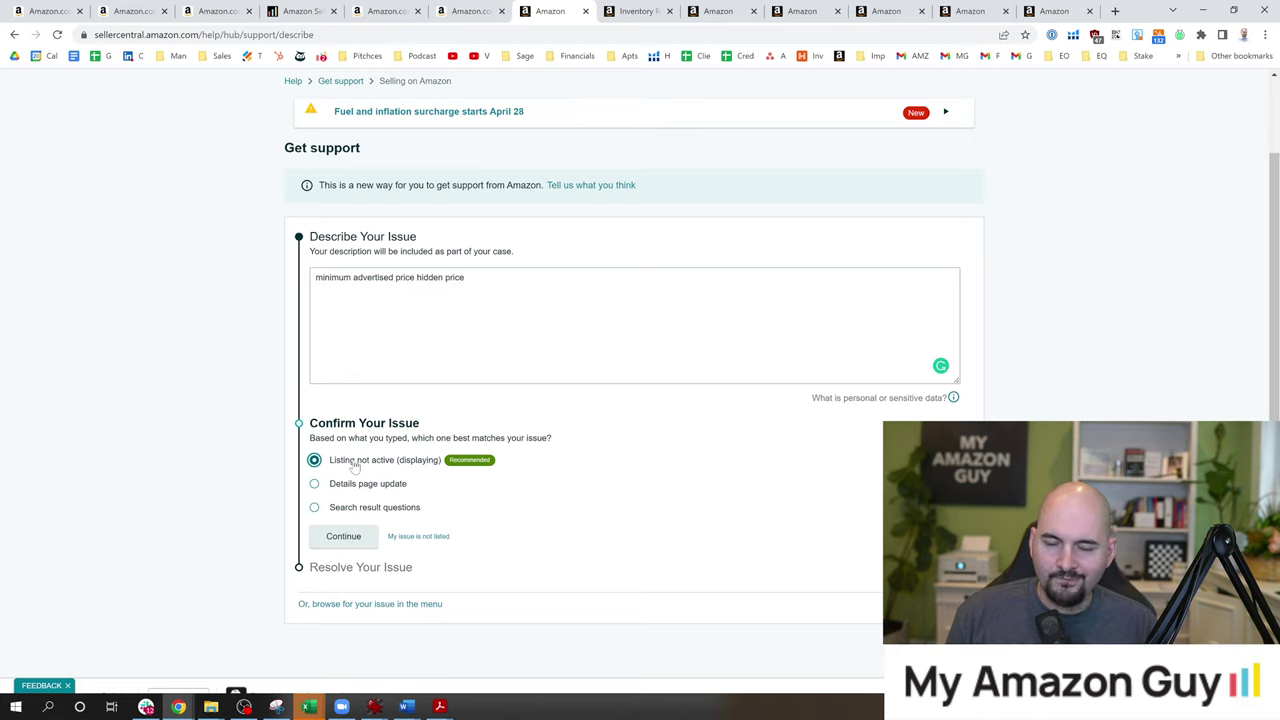
- Browse the support issues under Products, Listings, or Inventory and open the Inventory file upload issue form
{"action": "left_click", "coordinate": [379, 605]}
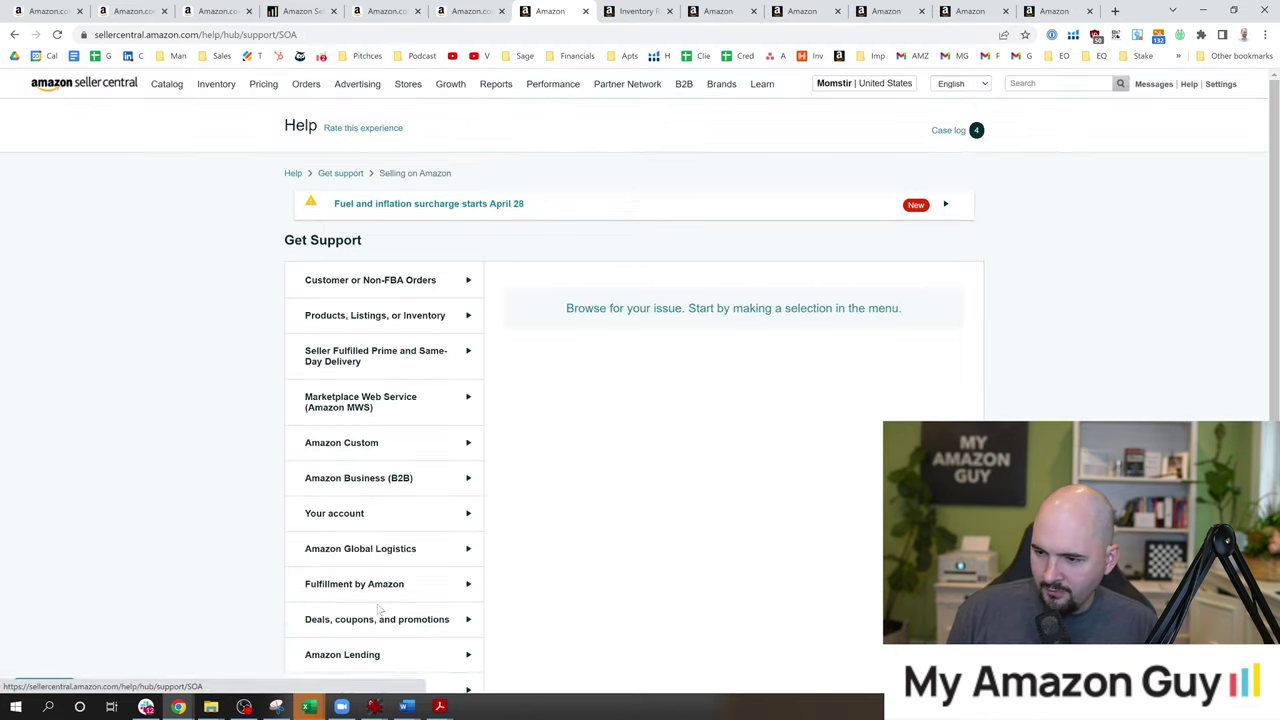
{"action": "left_click", "coordinate": [383, 322]}
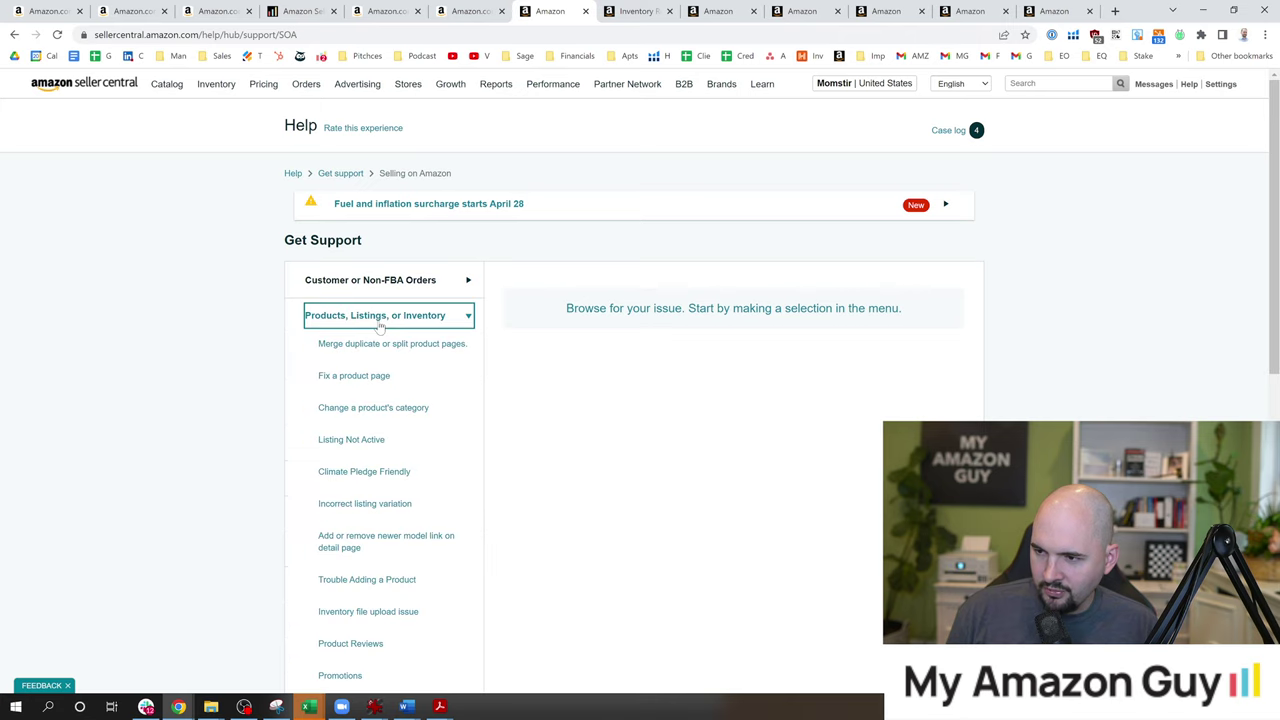
{"action": "scroll", "coordinate": [504, 488], "scroll_direction": "down", "scroll_amount": 1}
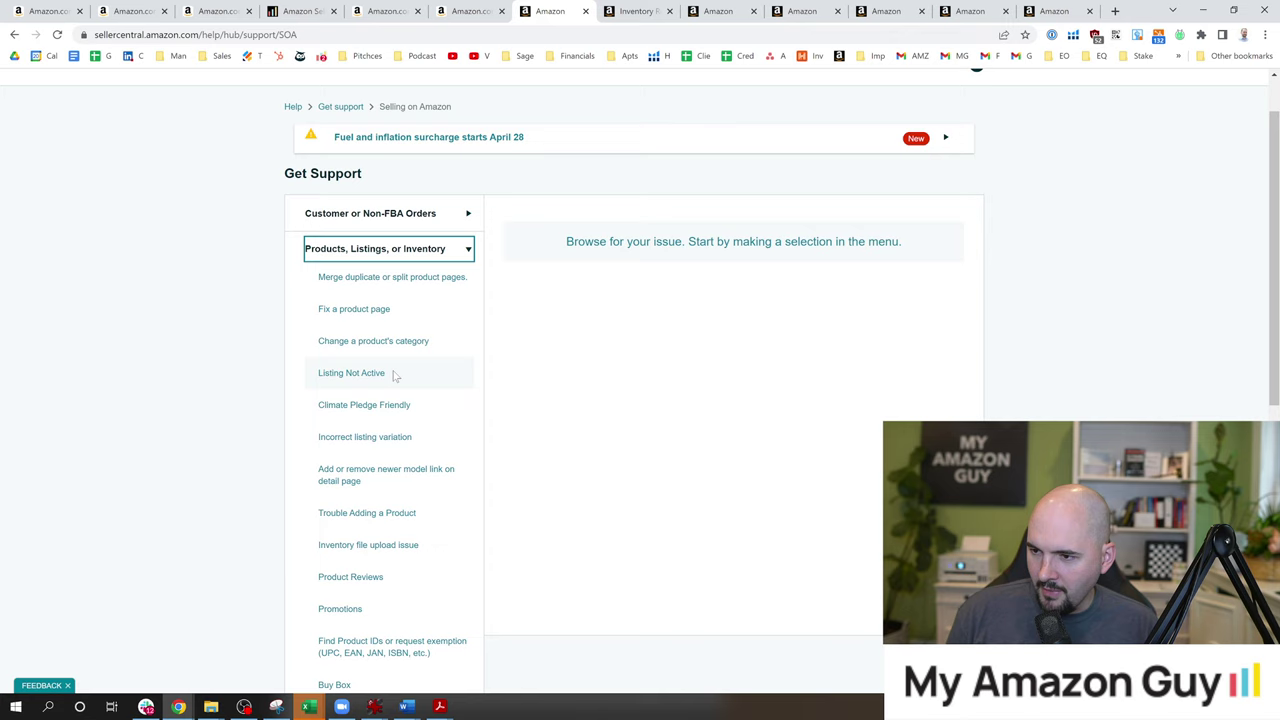
{"action": "scroll", "coordinate": [371, 500], "scroll_direction": "down", "scroll_amount": 1}
{"action": "scroll", "coordinate": [400, 500], "scroll_direction": "down", "scroll_amount": 1}
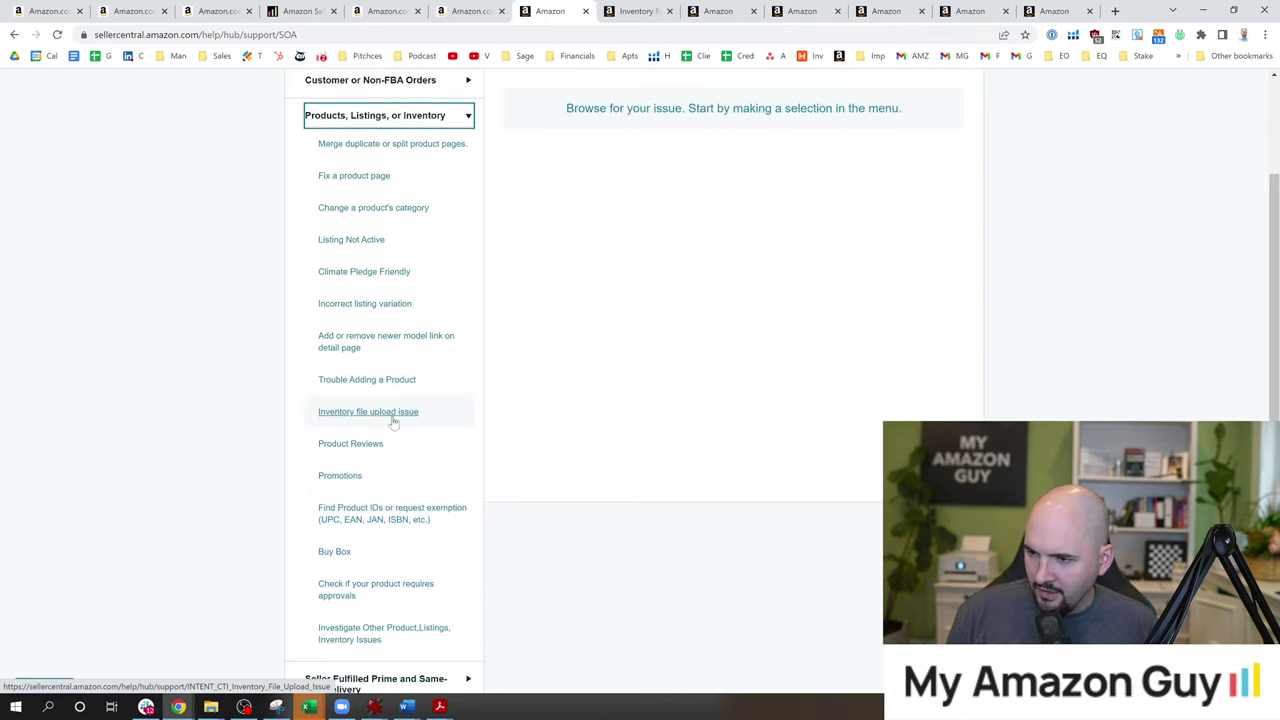
{"action": "left_click", "coordinate": [385, 417]}
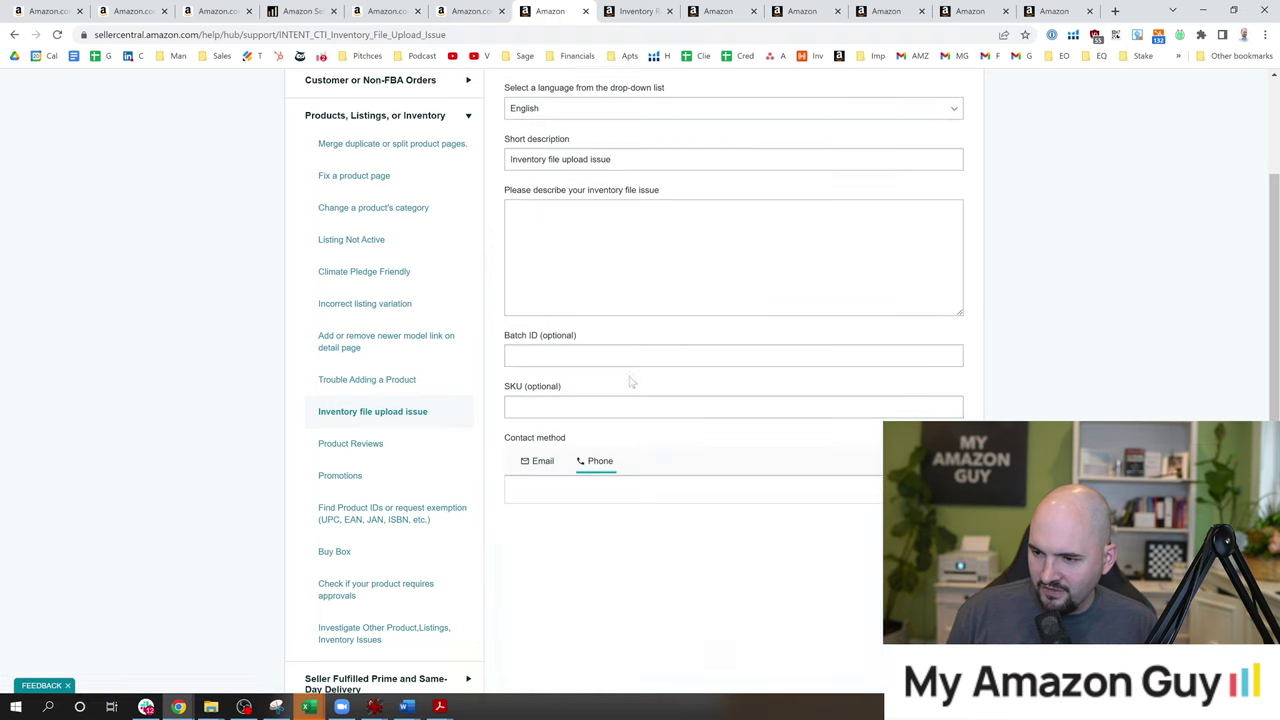
- Begin the issue description with "My price is hidden on my product (asin)", "I have loaded the MAP price to X" and "My sale price is Y"
{"action": "scroll", "coordinate": [631, 380], "scroll_direction": "up", "scroll_amount": 2}
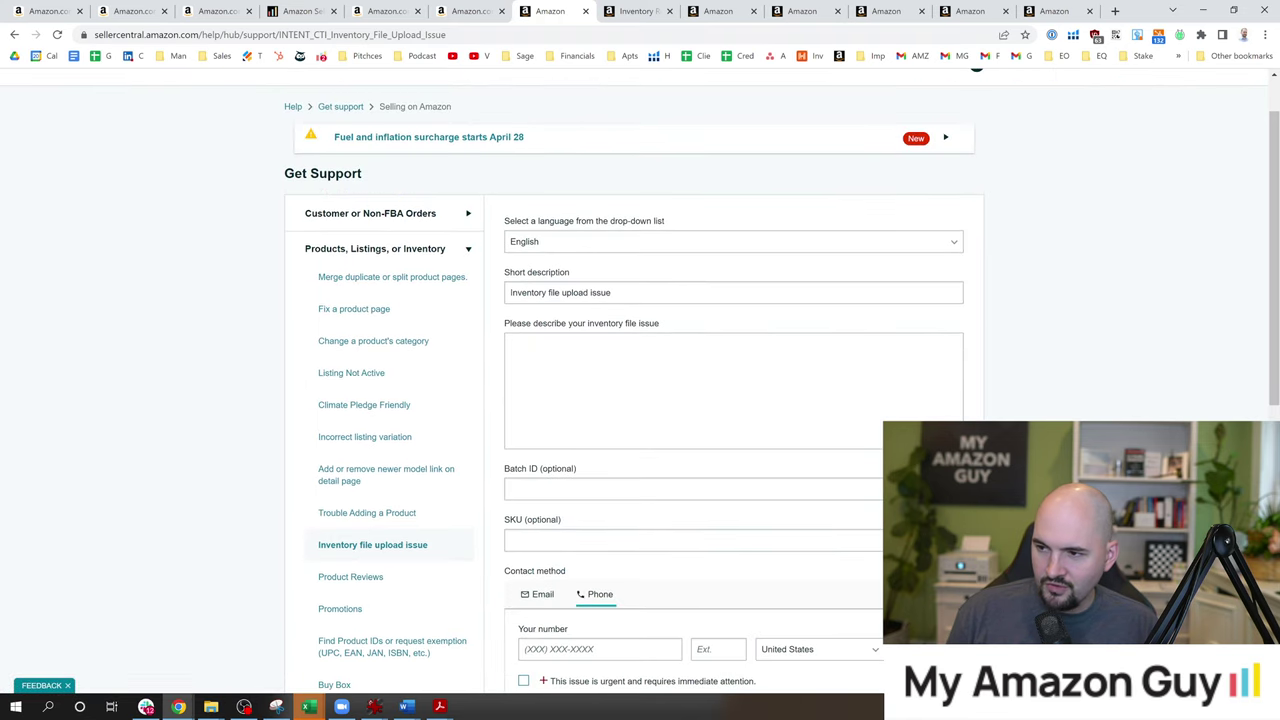
{"action": "left_click", "coordinate": [600, 390]}
{"action": "scroll", "coordinate": [600, 390], "scroll_direction": "down", "scroll_amount": 1}
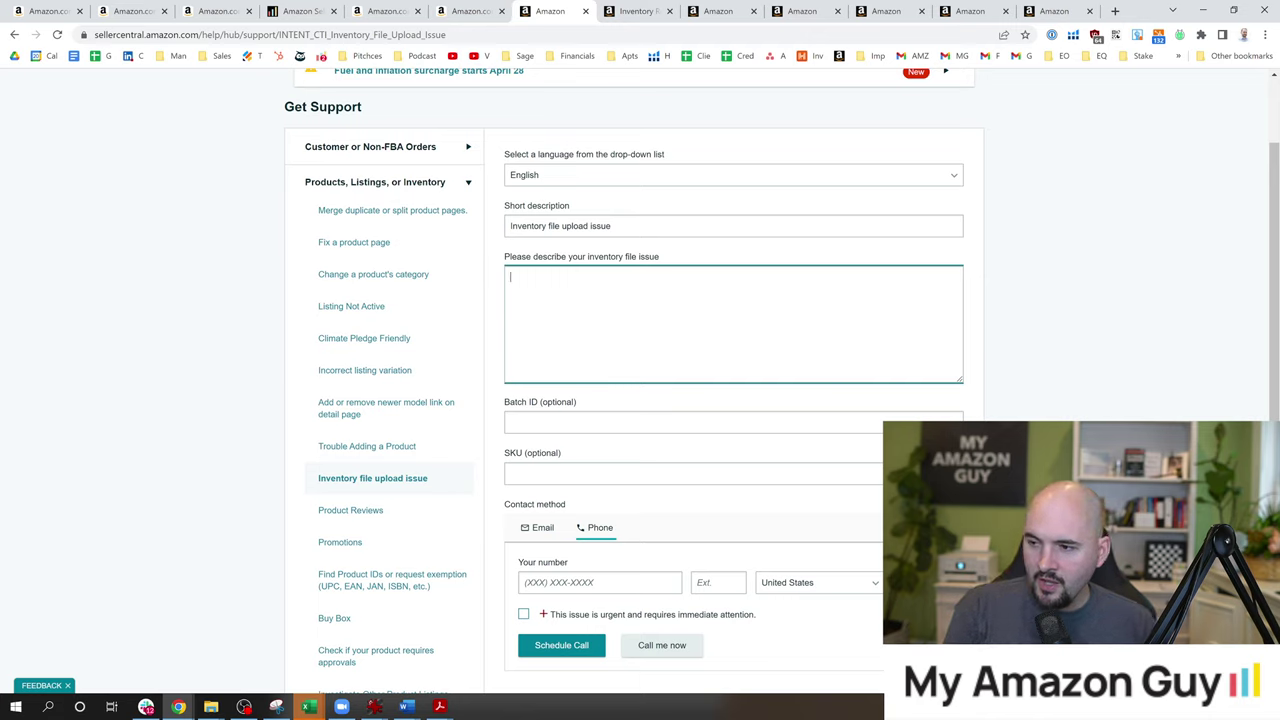
{"action": "type", "text": "My pri"}
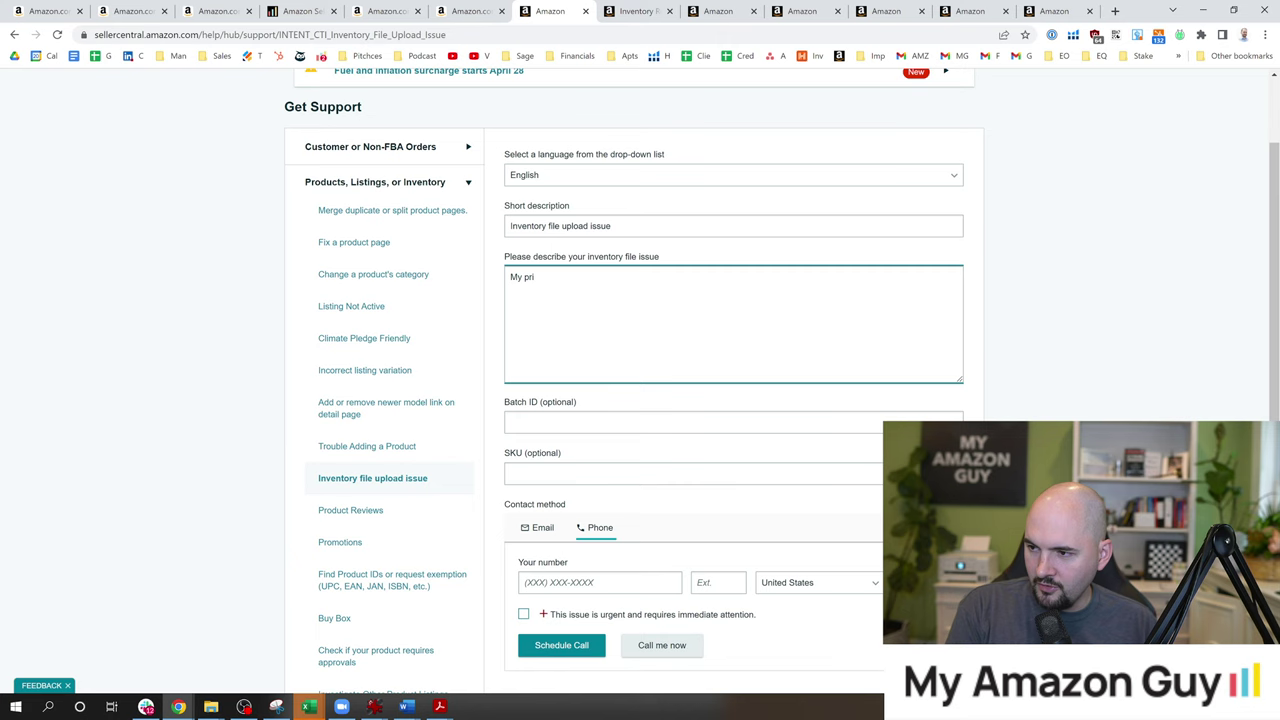
{"action": "type", "text": "ce is hidden on my product (asin)  I"}
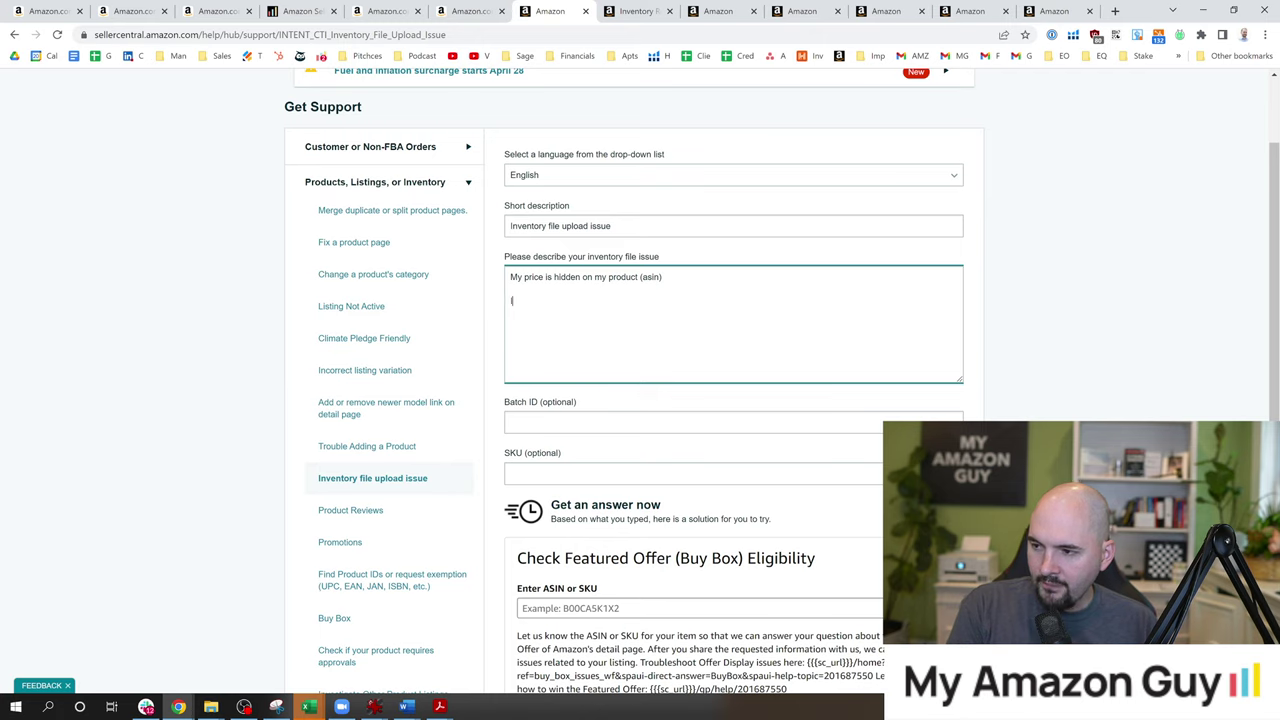
{"action": "type", "text": " have loaded the MAP price to X"}
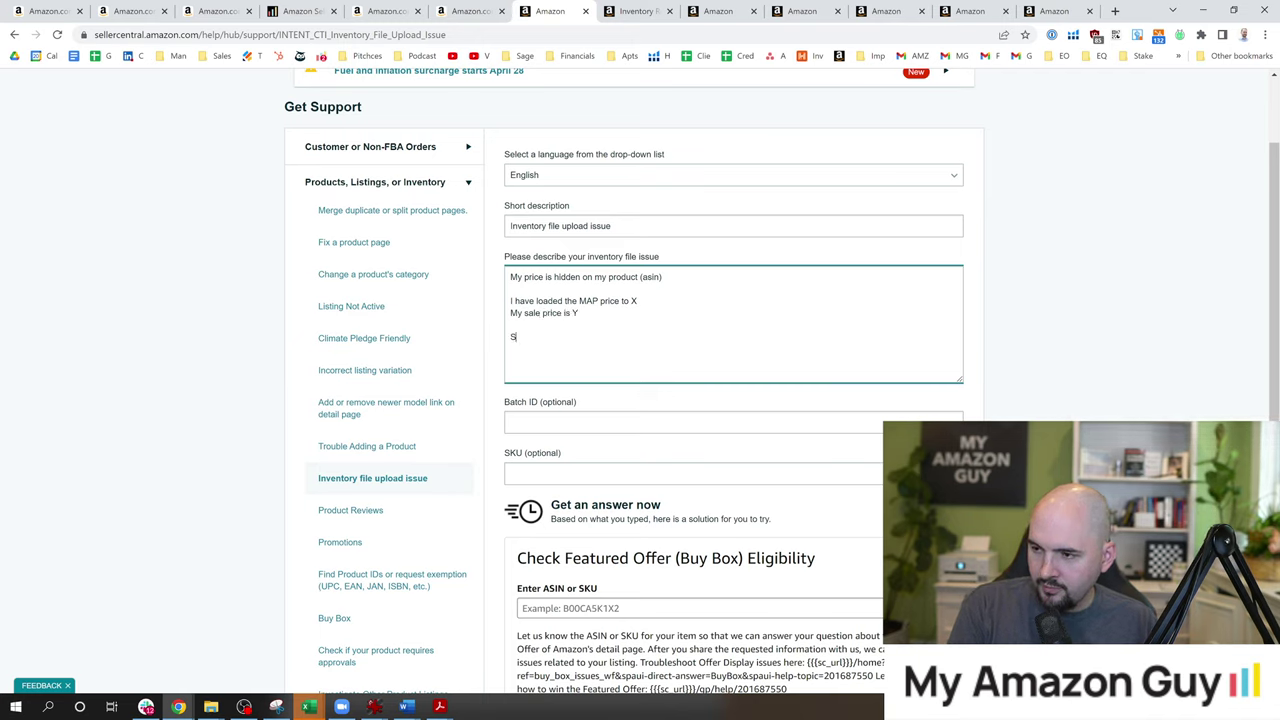
- Finish the issue description with "Price is still hidden.", "Uplaoded template file see attached." and "Please fix. Make price not hidden."
{"action": "type", "text": "l hidd"}
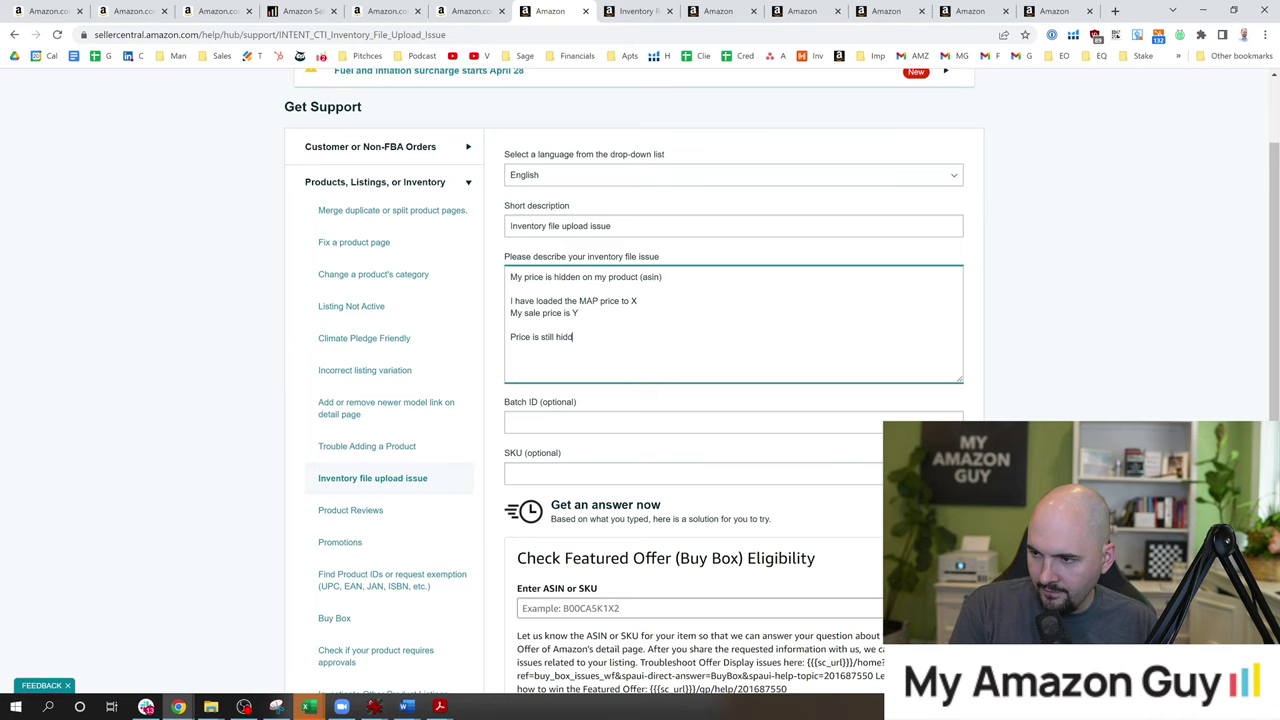
{"action": "type", "text": "en.  U"}
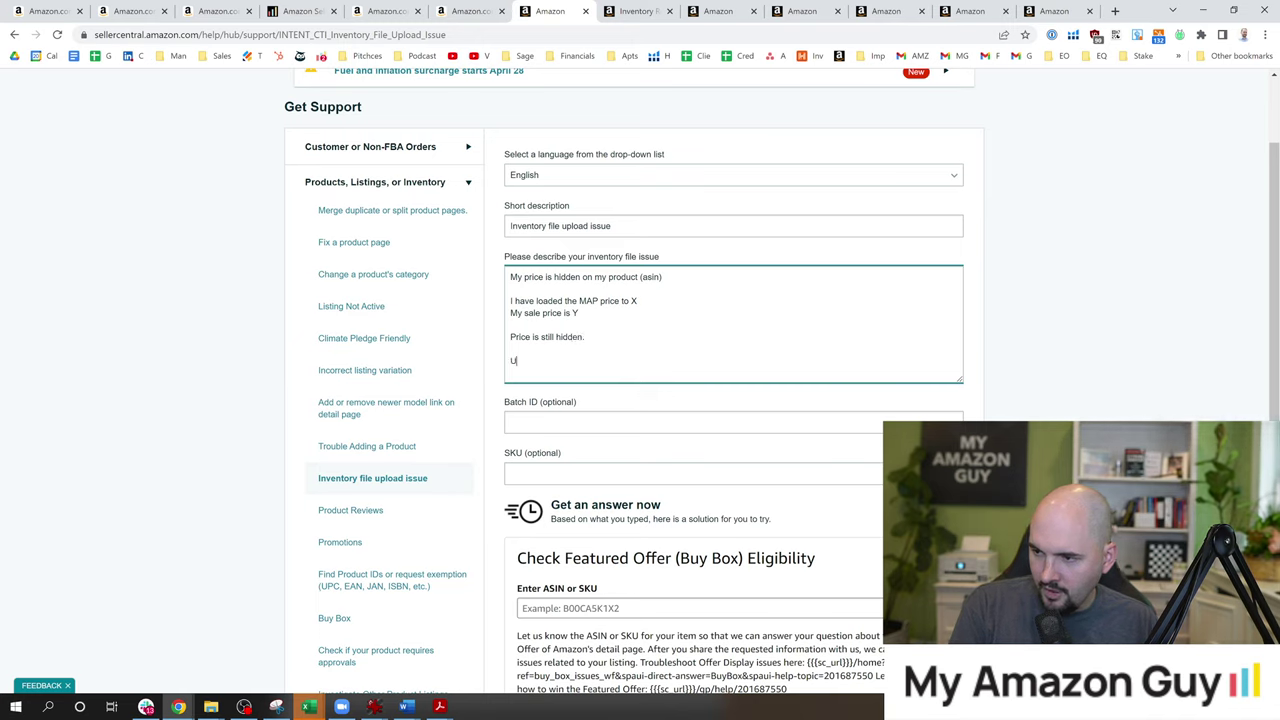
{"action": "type", "text": "plaoded template file see attached."}
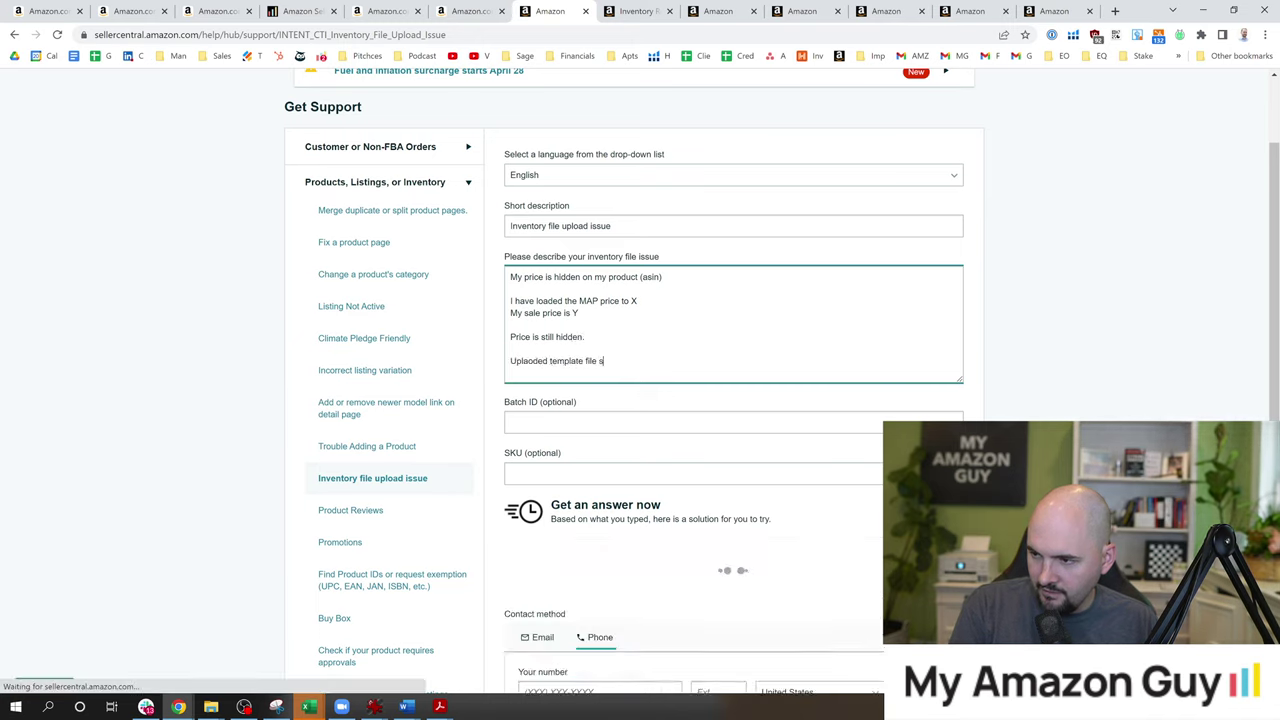
{"action": "key", "text": "Return"}
{"action": "key", "text": "Return"}
{"action": "type", "text": "Plea"}
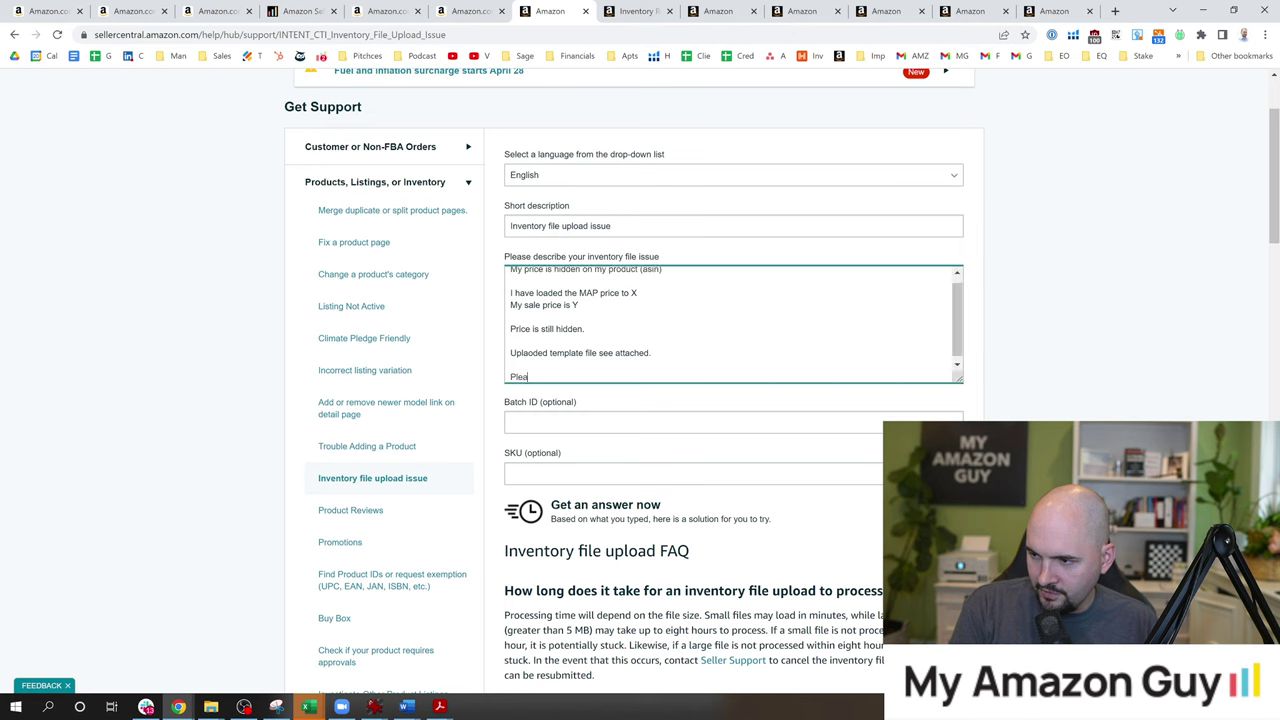
{"action": "type", "text": "se fix. Make p"}
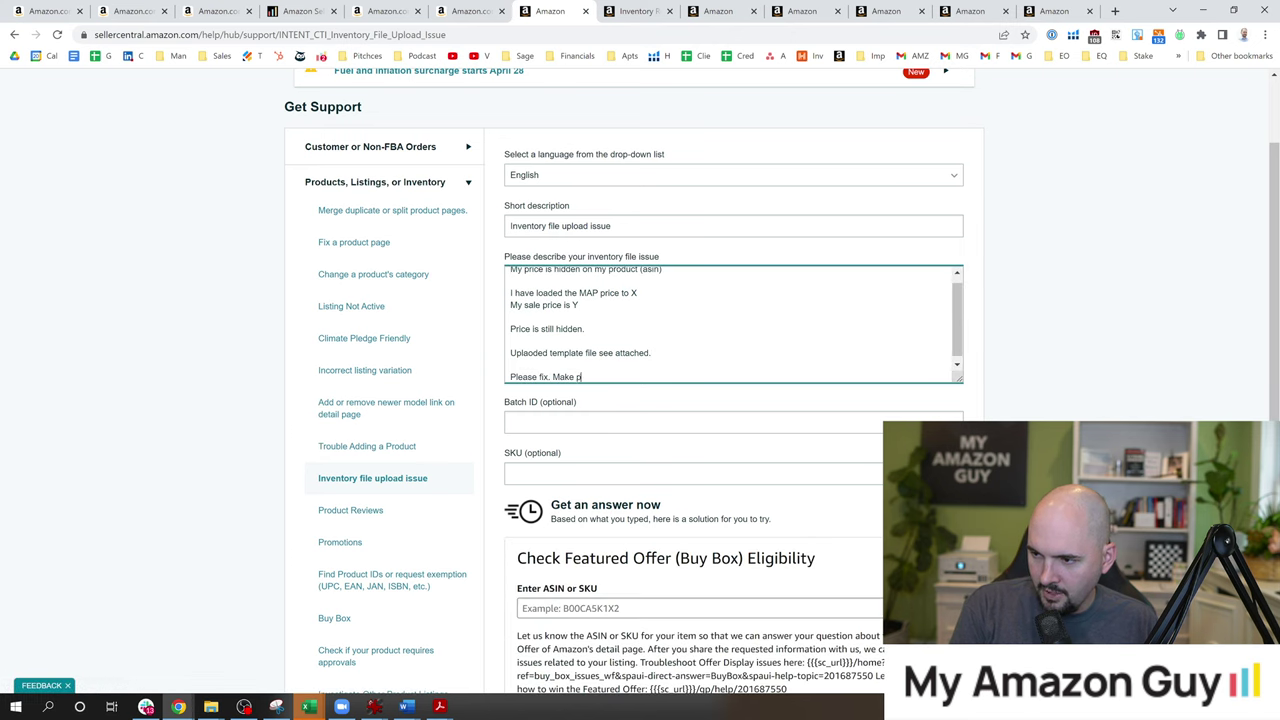
{"action": "type", "text": "rice not hidden."}
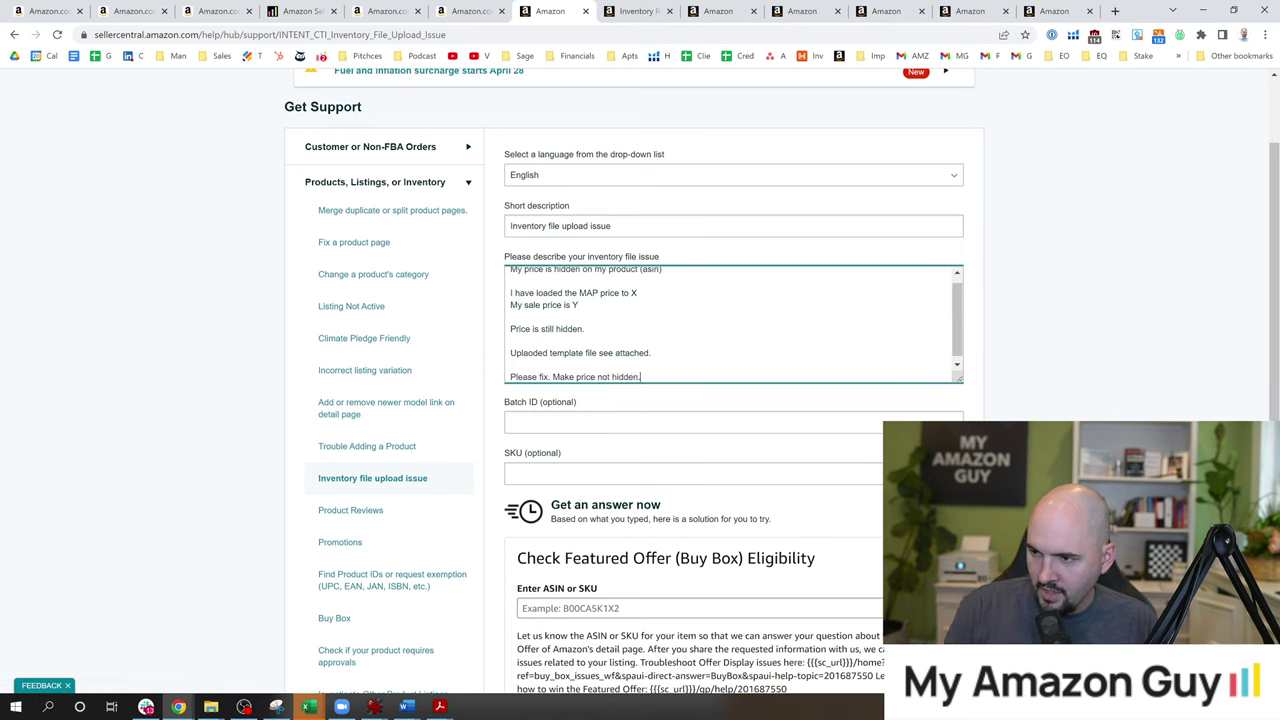
- Review the completed issue description, the optional Batch ID and SKU fields, and the Email and Phone contact methods
{"action": "scroll", "coordinate": [733, 324], "scroll_direction": "up", "scroll_amount": 1}
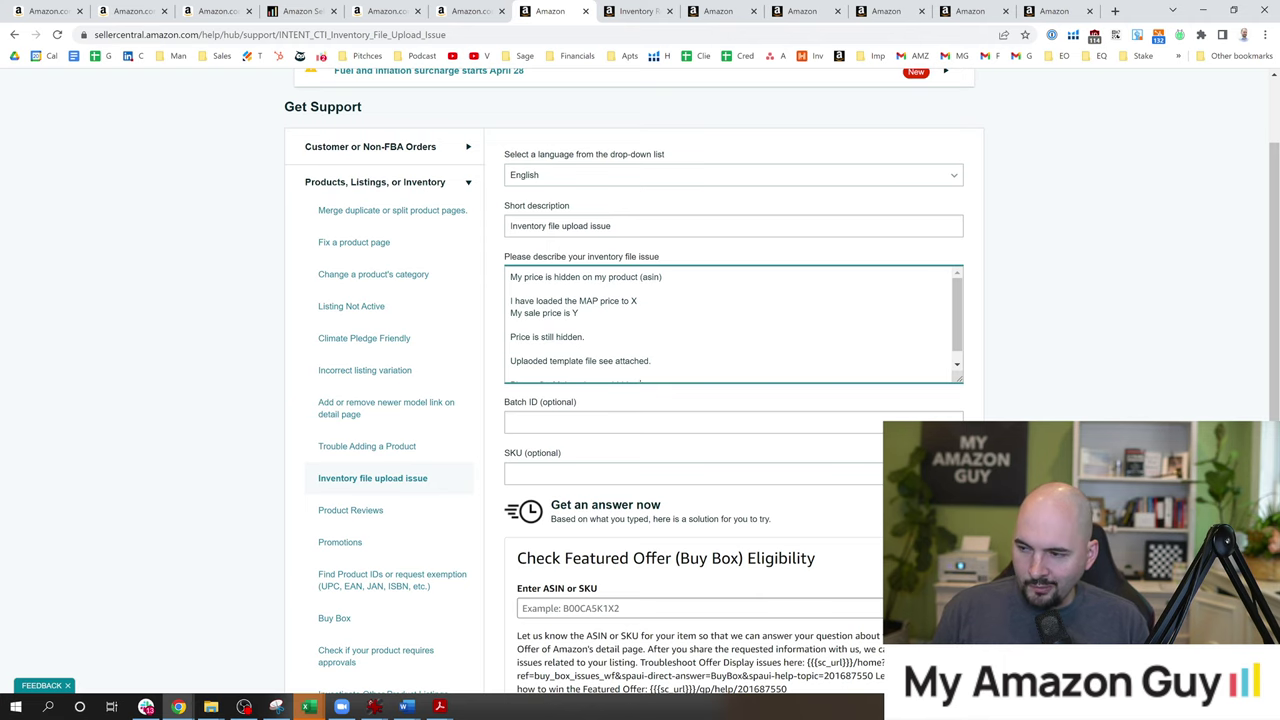
{"action": "scroll", "coordinate": [733, 324], "scroll_direction": "down", "scroll_amount": 1}
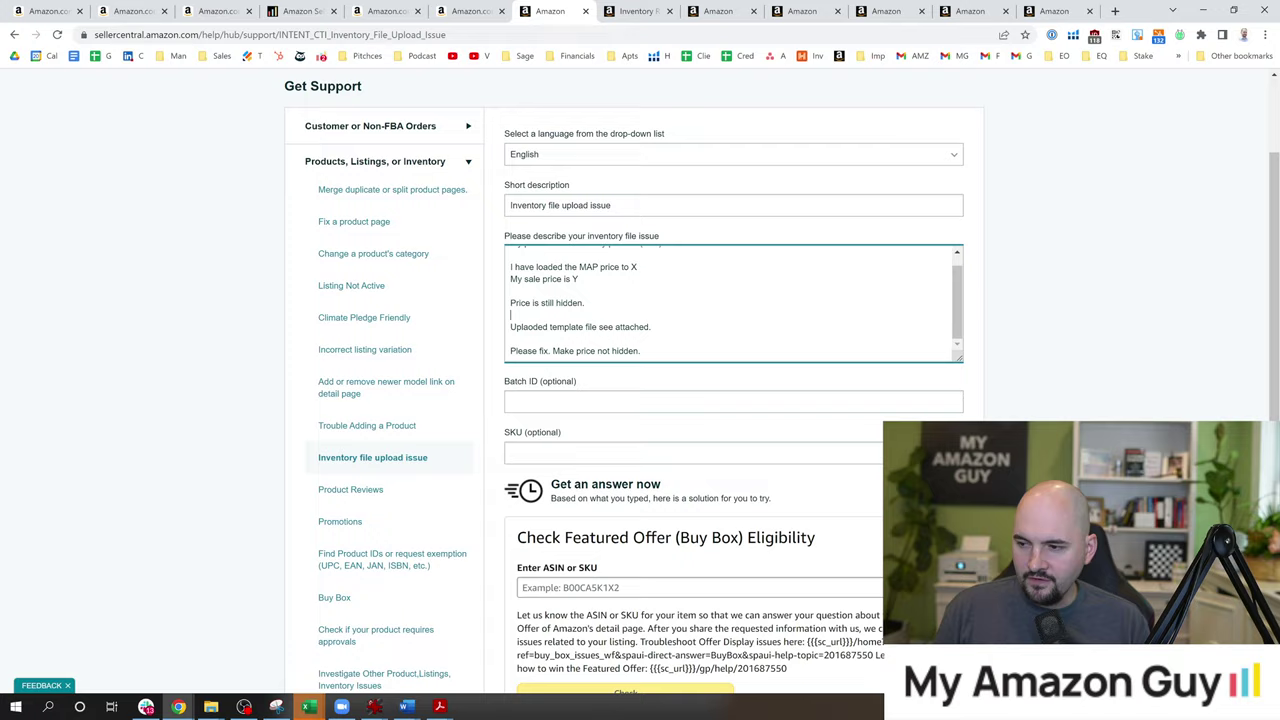
{"action": "scroll", "coordinate": [633, 500], "scroll_direction": "down", "scroll_amount": 3}
{"action": "scroll", "coordinate": [618, 388], "scroll_direction": "up", "scroll_amount": 1}
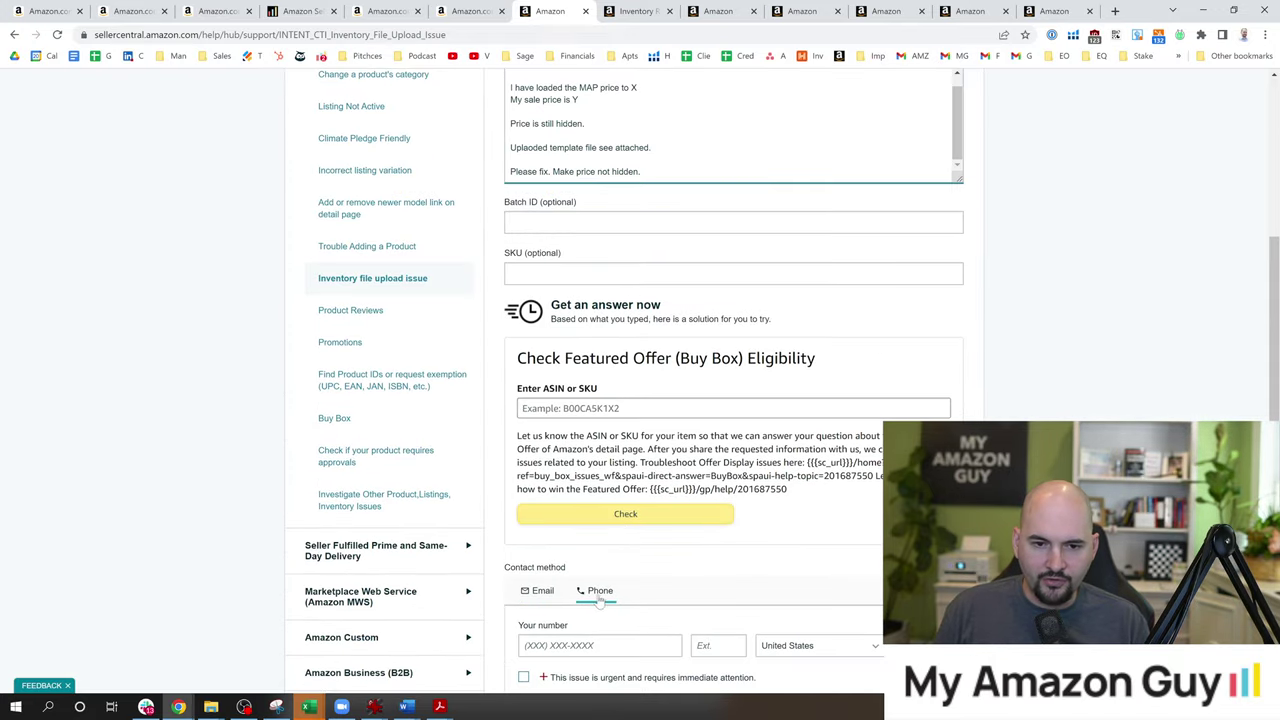
{"action": "scroll", "coordinate": [709, 343], "scroll_direction": "up", "scroll_amount": 1}
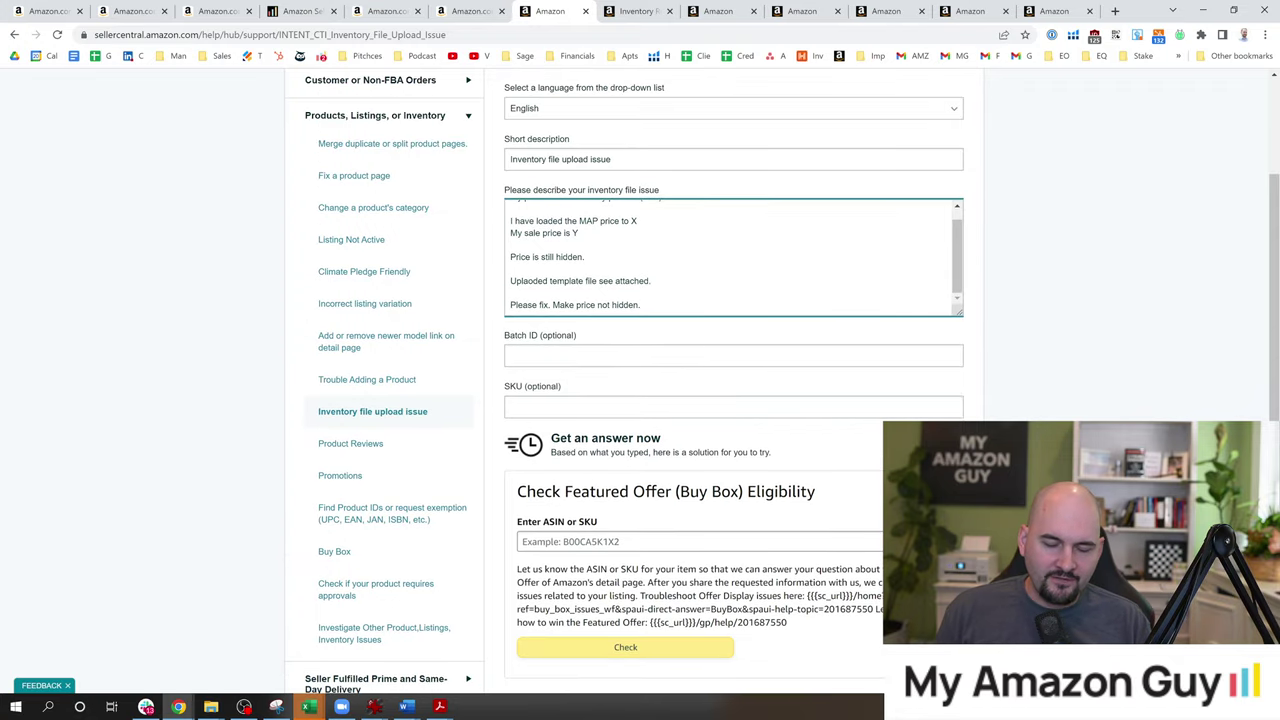
{"action": "left_click", "coordinate": [270, 302]}
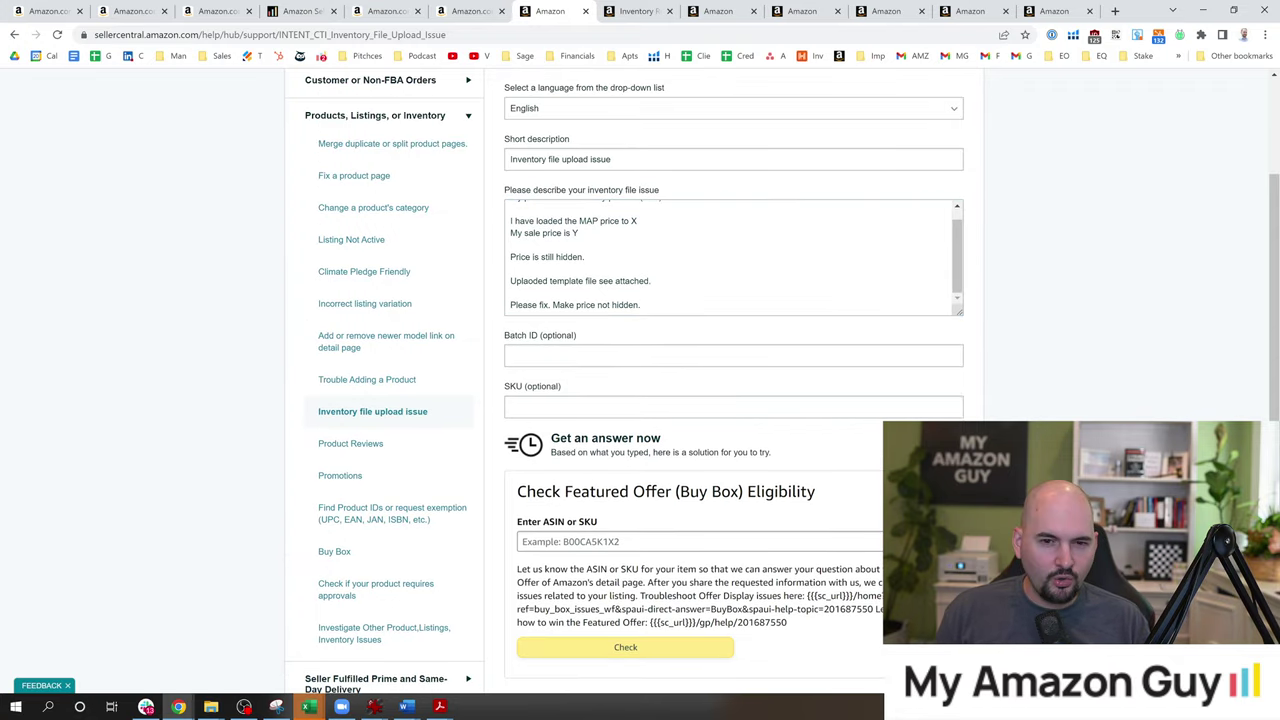
{"action": "scroll", "coordinate": [782, 382], "scroll_direction": "up", "scroll_amount": 1}
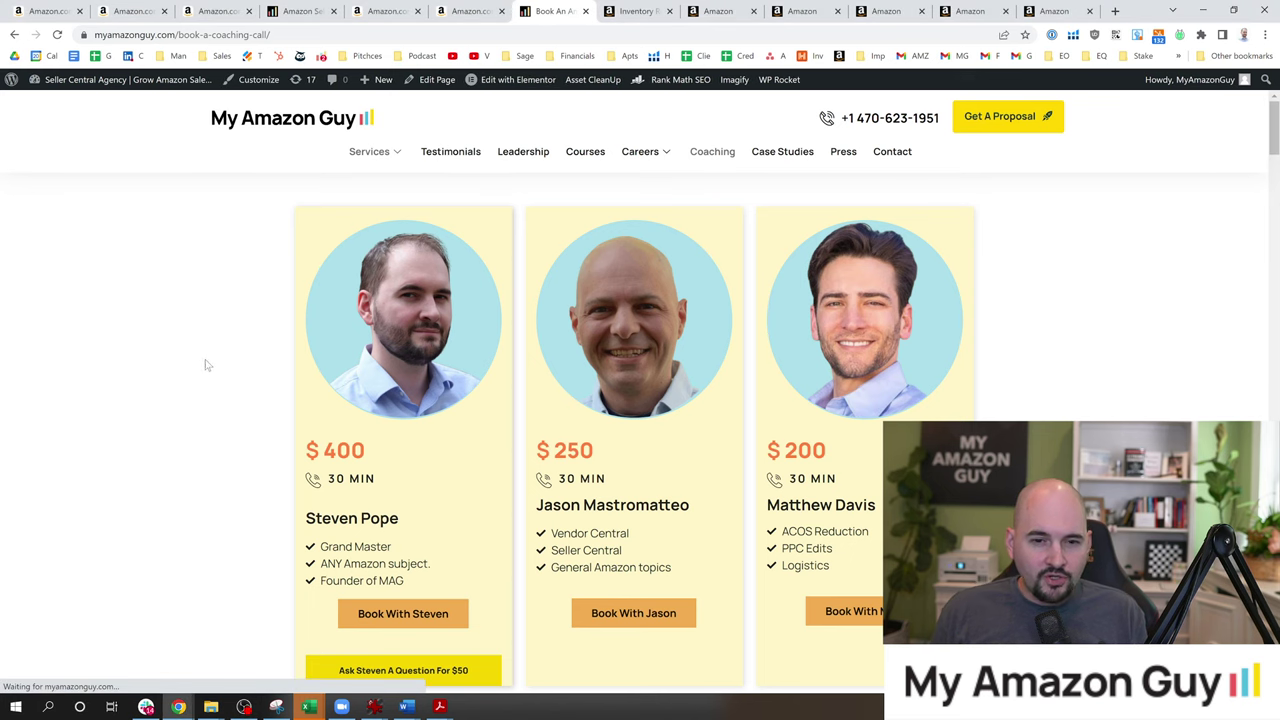
- Look through the coaching call options on the My Amazon Guy site, comparing the coaches' prices, call lengths and topics
{"action": "scroll", "coordinate": [208, 423], "scroll_direction": "down", "scroll_amount": 1}
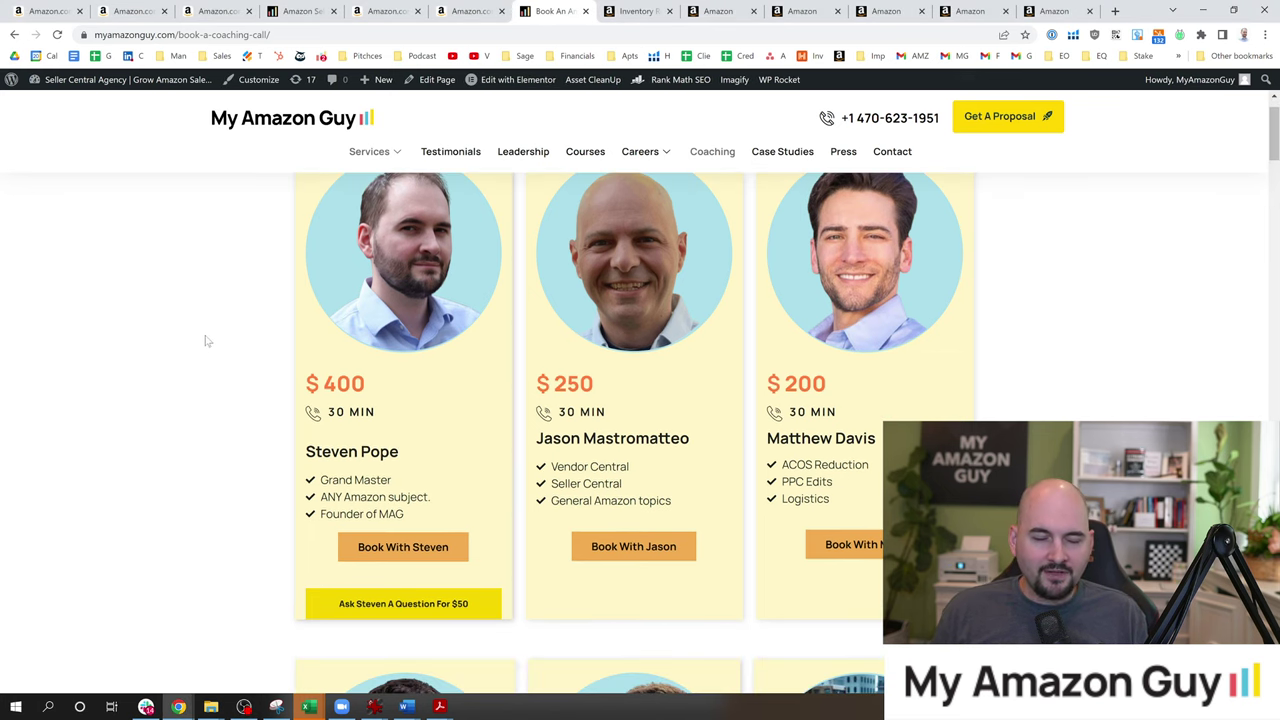
{"action": "scroll", "coordinate": [208, 338], "scroll_direction": "up", "scroll_amount": 1}
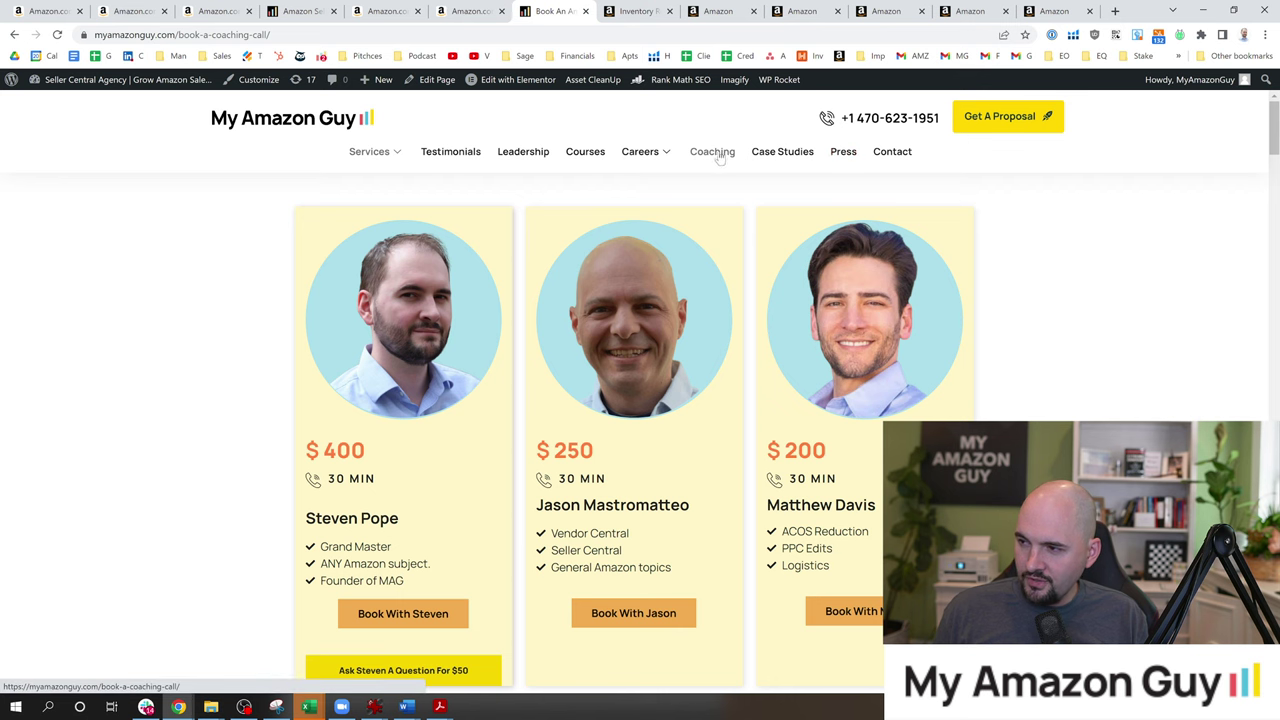
{"action": "scroll", "coordinate": [216, 412], "scroll_direction": "down", "scroll_amount": 9}
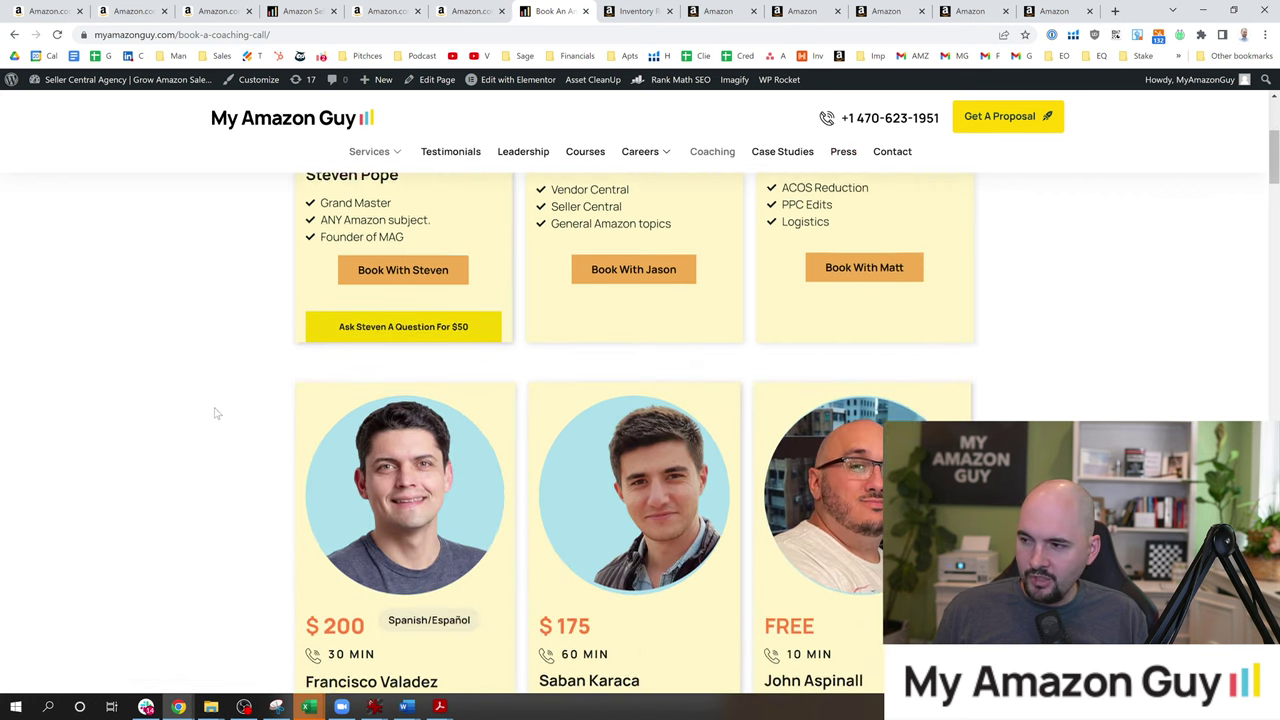
{"action": "scroll", "coordinate": [243, 443], "scroll_direction": "up", "scroll_amount": 6}
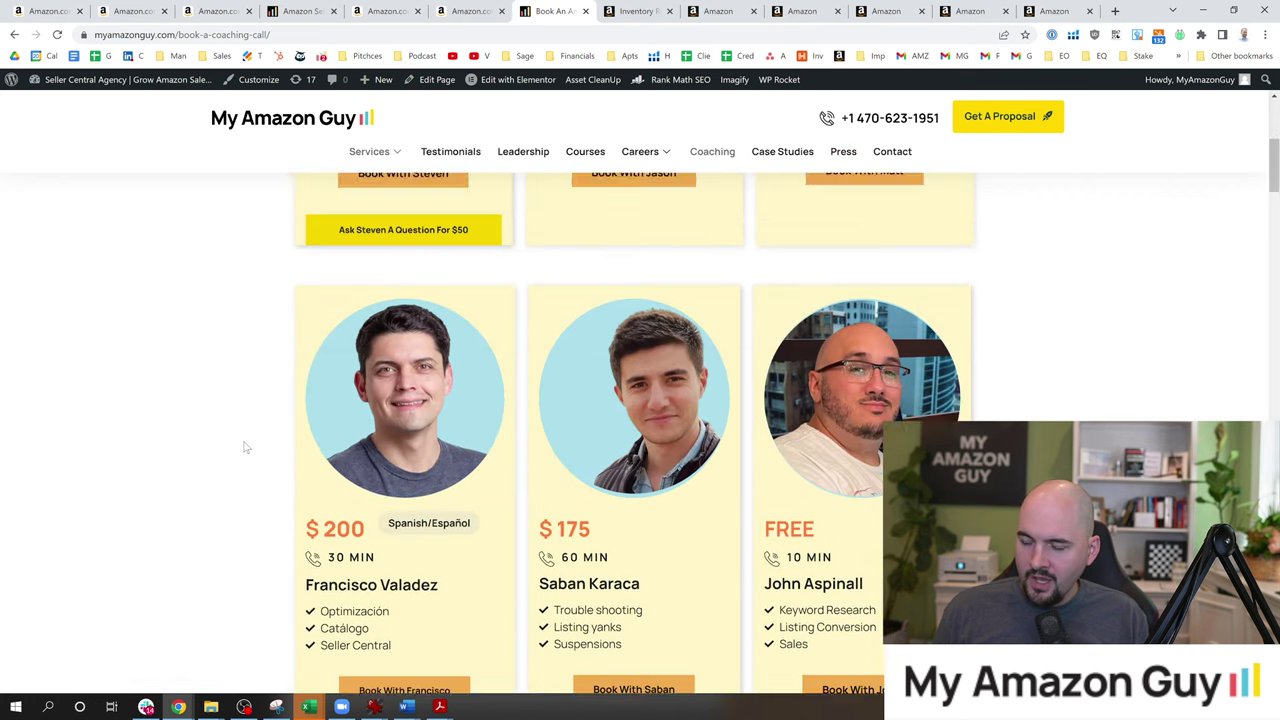
{"action": "scroll", "coordinate": [251, 457], "scroll_direction": "down", "scroll_amount": 7}
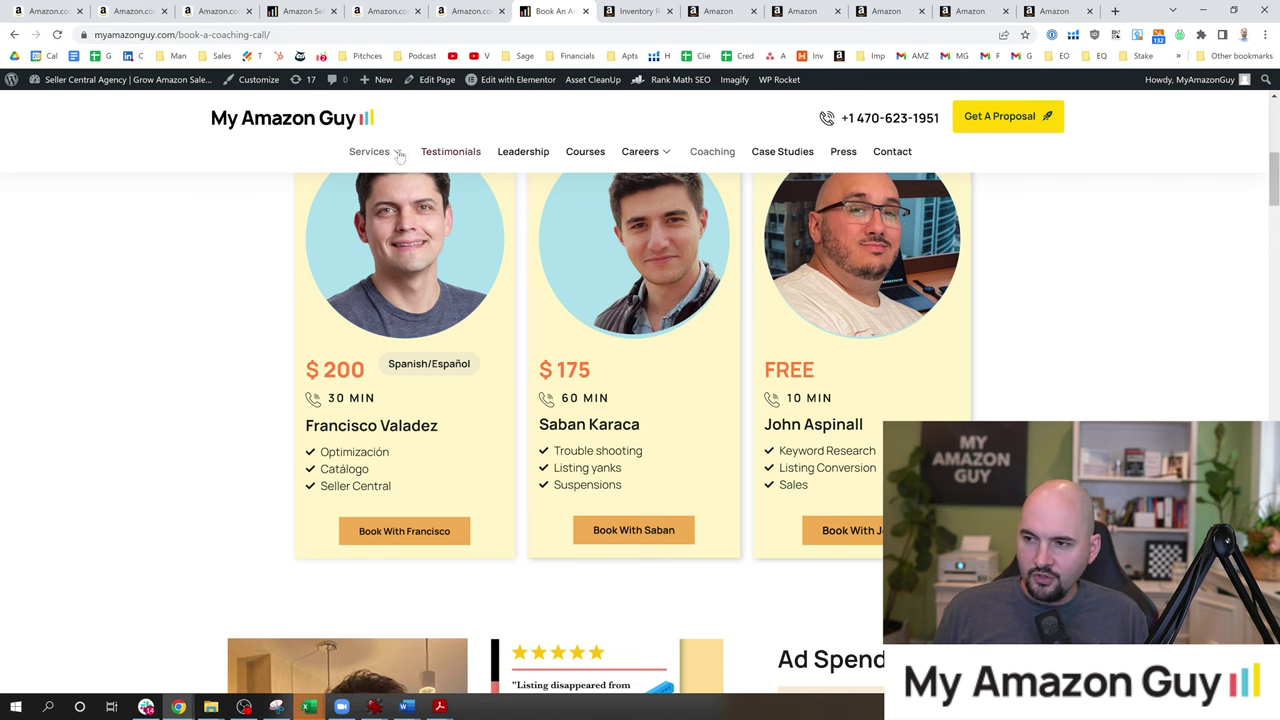
- Open the Full Service Management page and look through its service offerings, including Catalog Troubleshooting
{"action": "mouse_move", "coordinate": [398, 152]}
{"action": "left_click", "coordinate": [400, 203]}
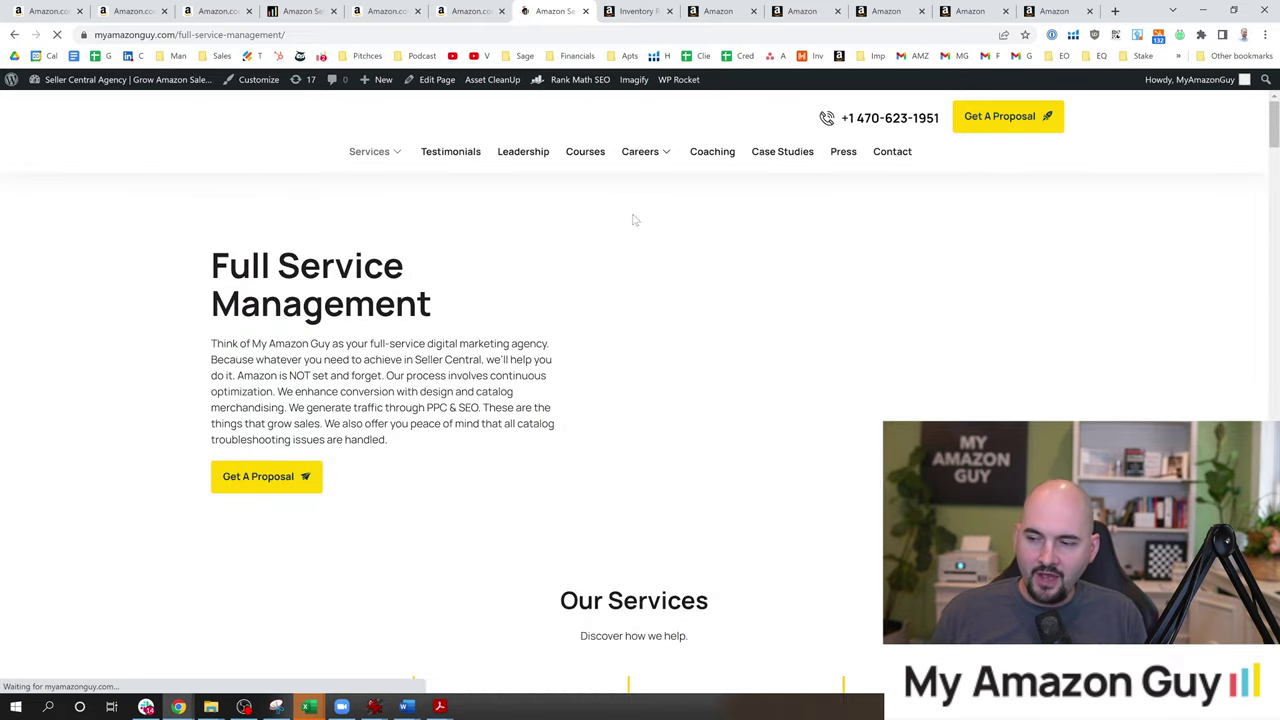
{"action": "scroll", "coordinate": [640, 400], "scroll_direction": "down", "scroll_amount": 1}
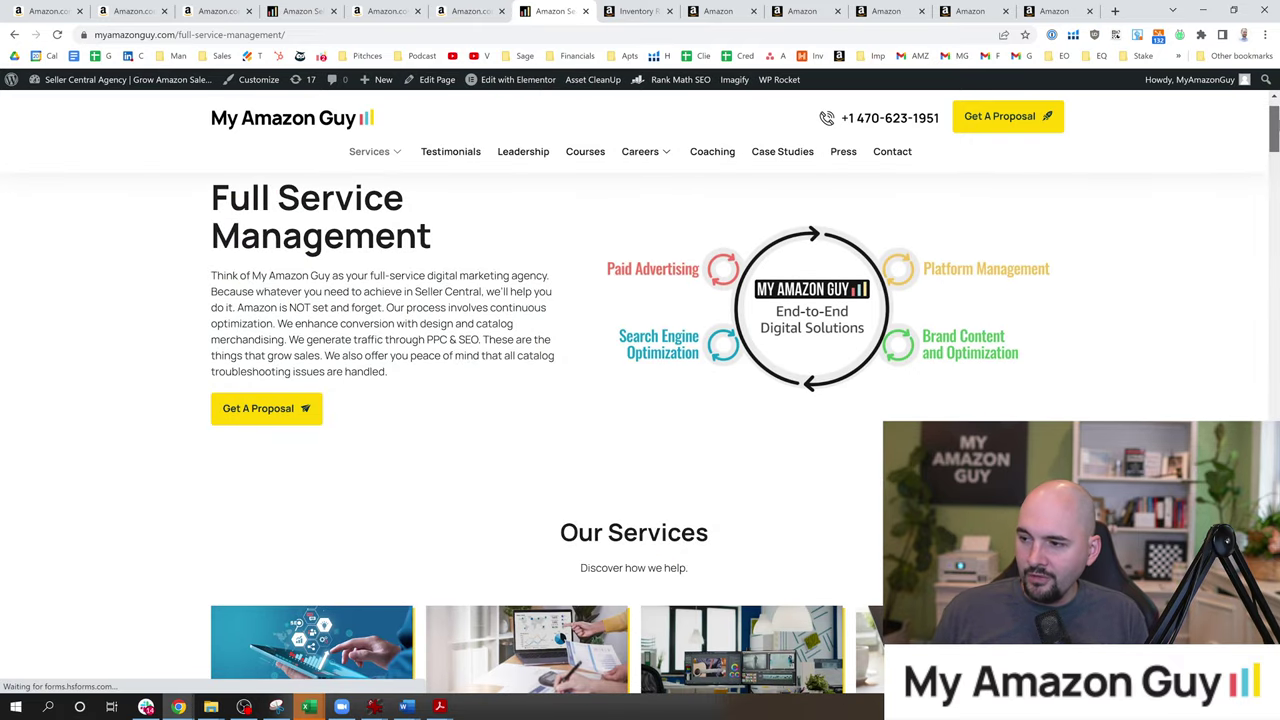
{"action": "scroll", "coordinate": [640, 430], "scroll_direction": "down", "scroll_amount": 1}
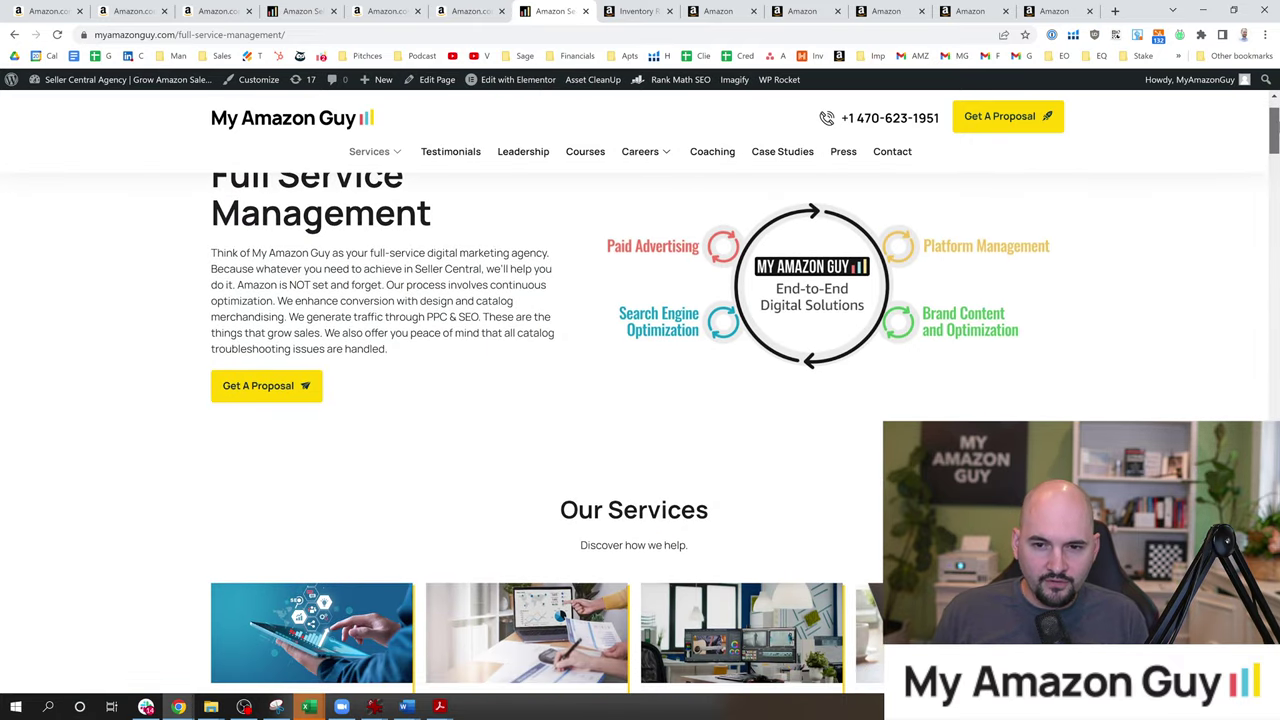
{"action": "scroll", "coordinate": [640, 430], "scroll_direction": "down", "scroll_amount": 6}
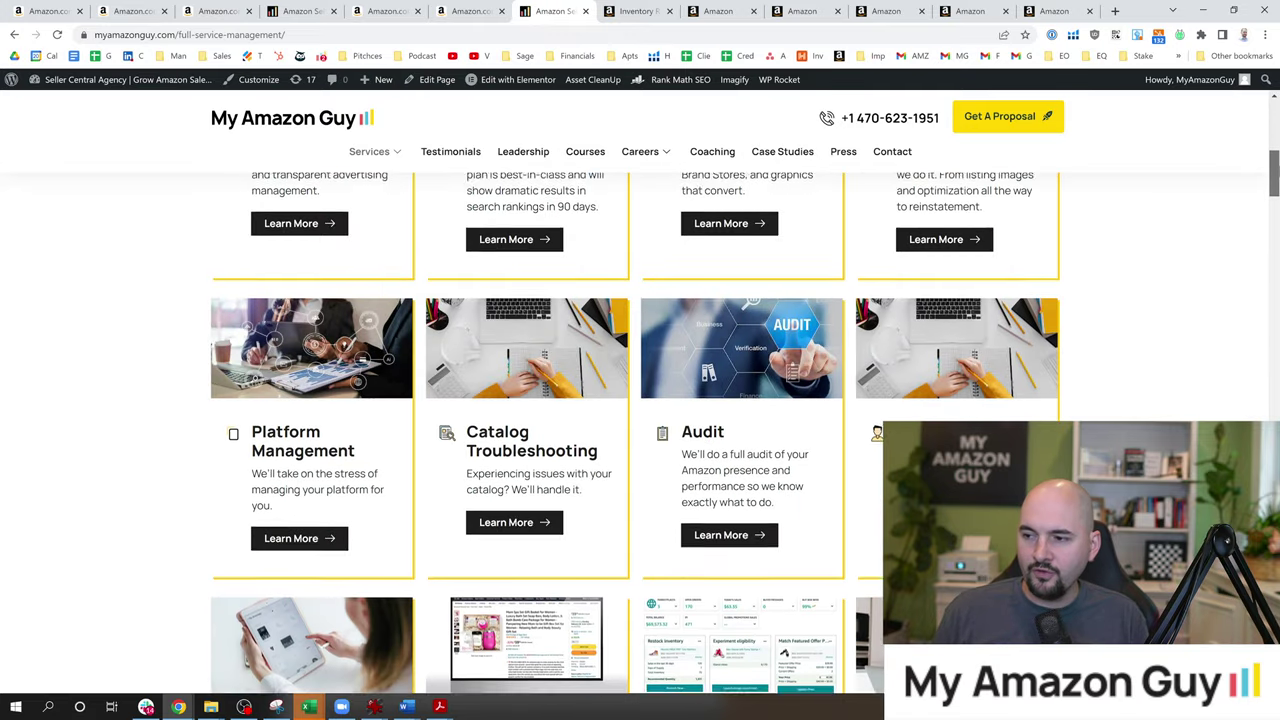
{"action": "scroll", "coordinate": [610, 341], "scroll_direction": "down", "scroll_amount": 1}
{"action": "scroll", "coordinate": [610, 341], "scroll_direction": "up", "scroll_amount": 1}
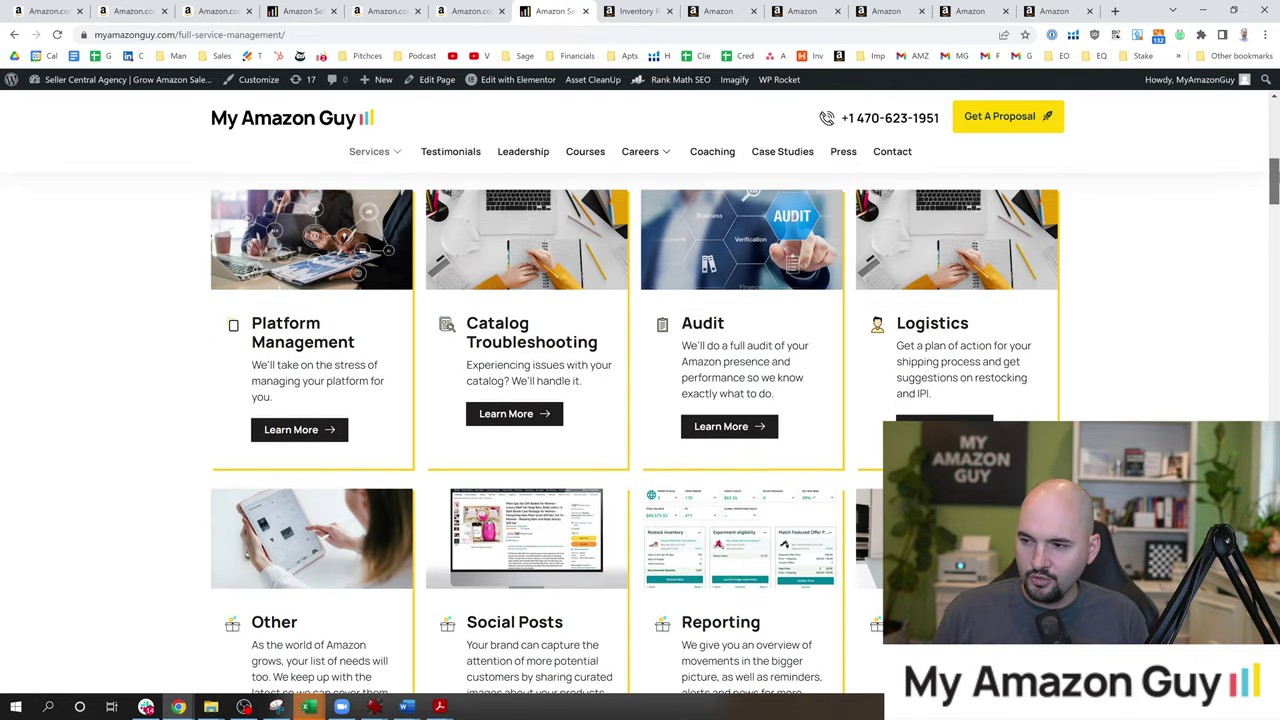